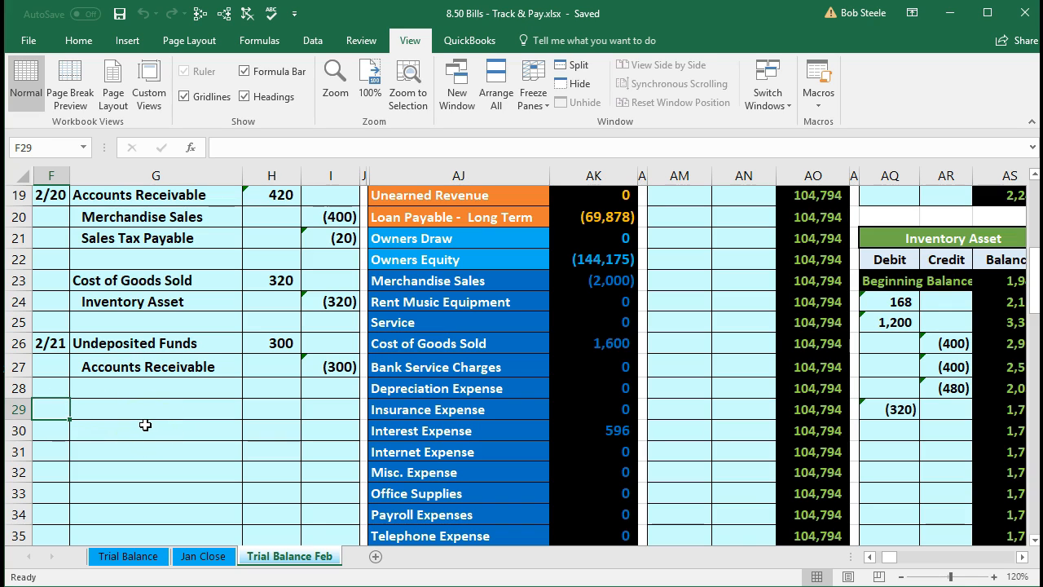
- Enter the date 2/21 in F29 to start a new general journal entry
type("2")
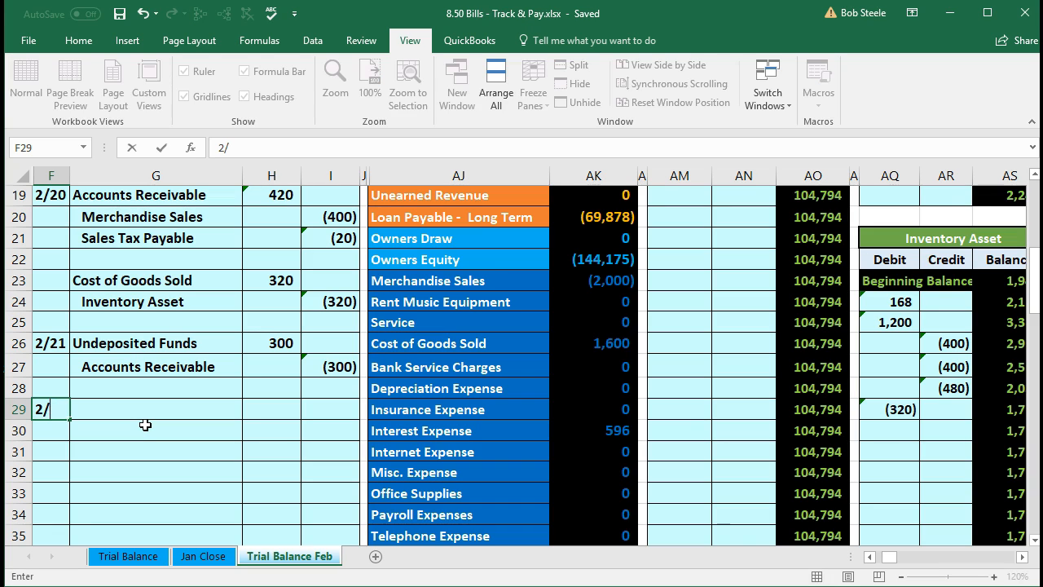
type("/21")
key("Return")
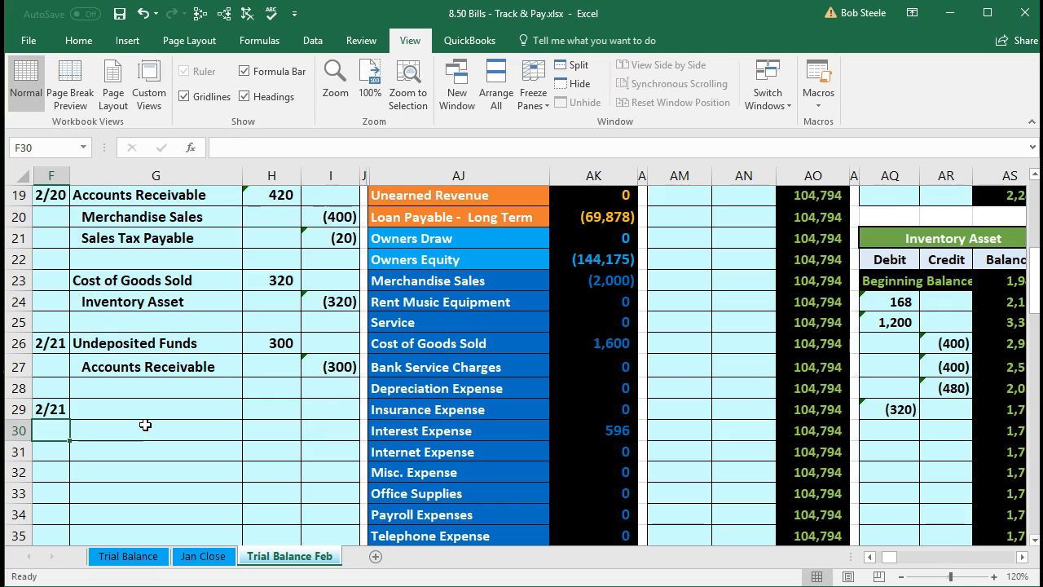
- Copy the Checking account name from the trial balance and paste it as values into G30 of the general journal
scroll(292, 424, "up", 5)
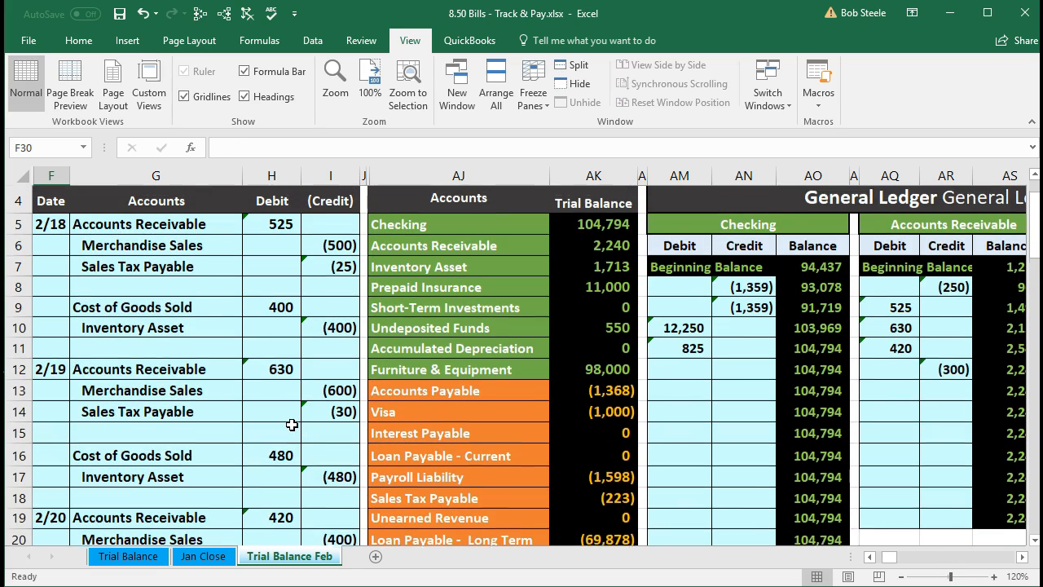
scroll(294, 423, "up", 1)
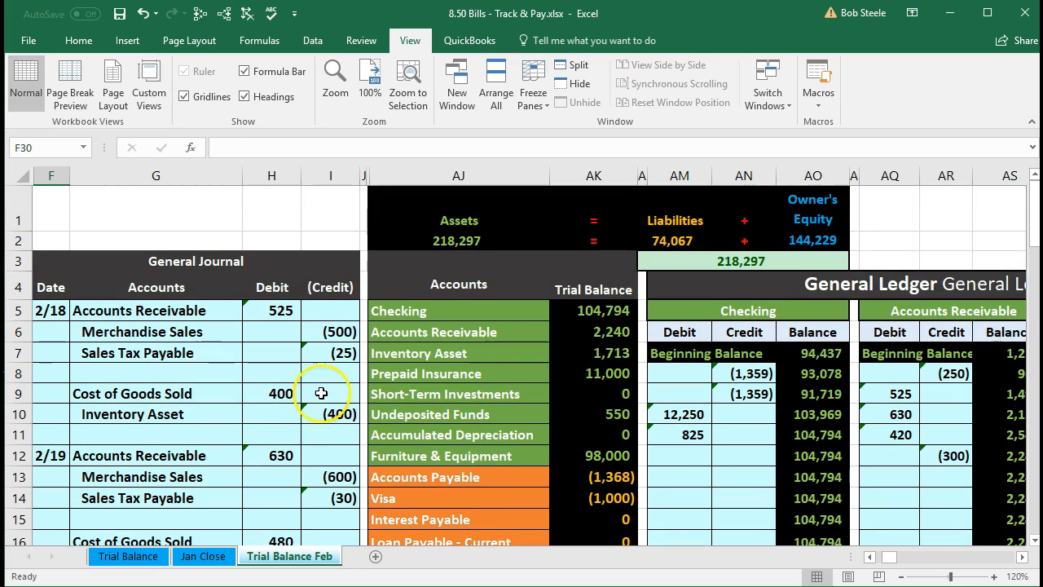
left_click_drag(416, 312, 563, 312)
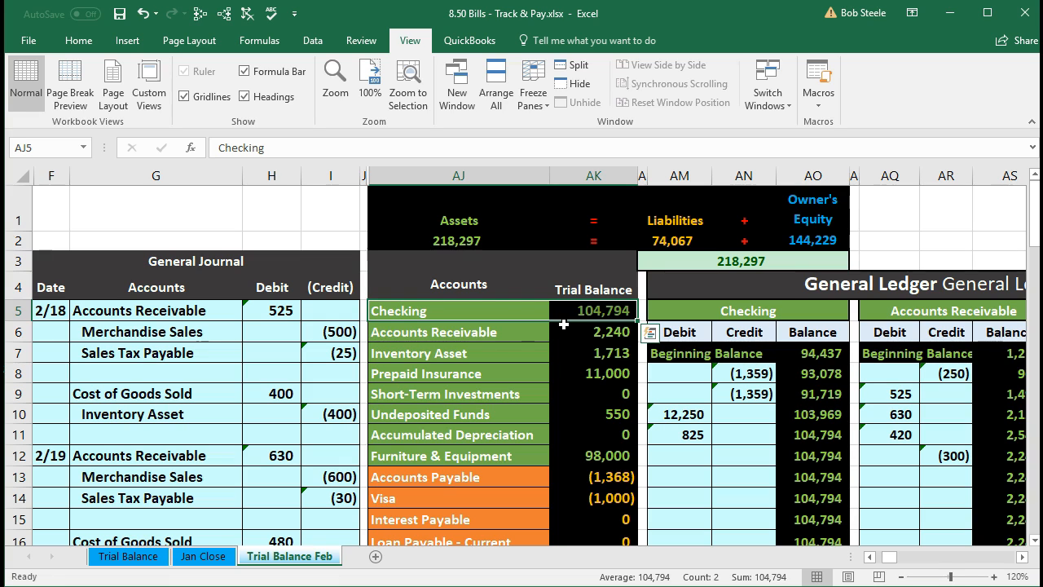
left_click(463, 310)
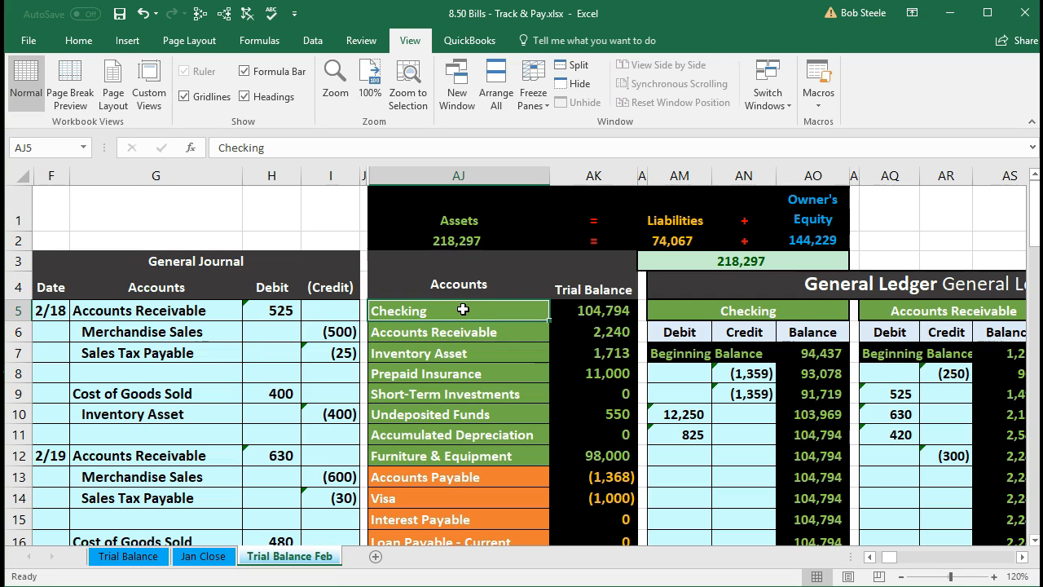
right_click(464, 311)
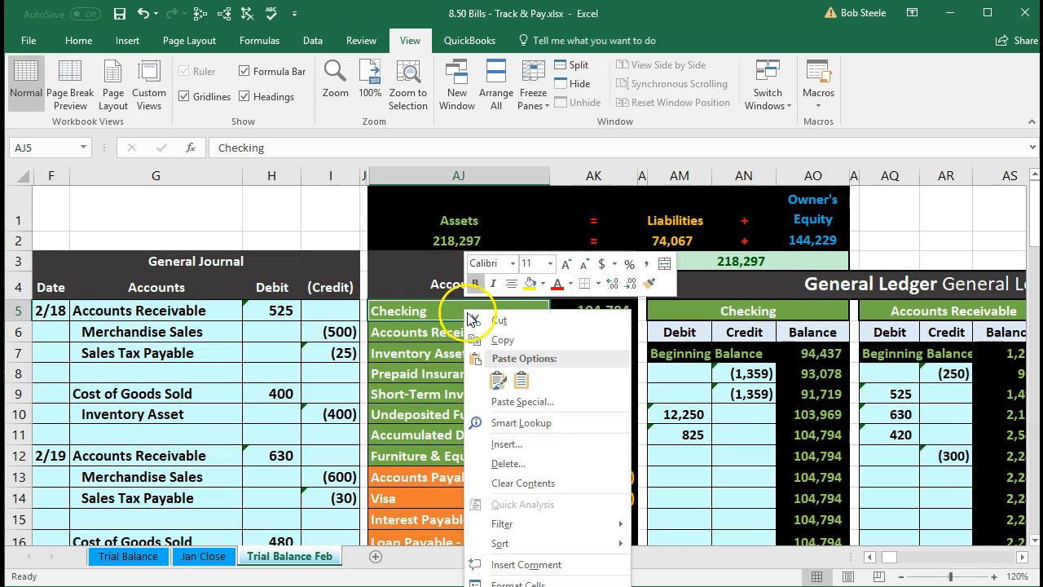
left_click(499, 338)
scroll(288, 393, "down", 6)
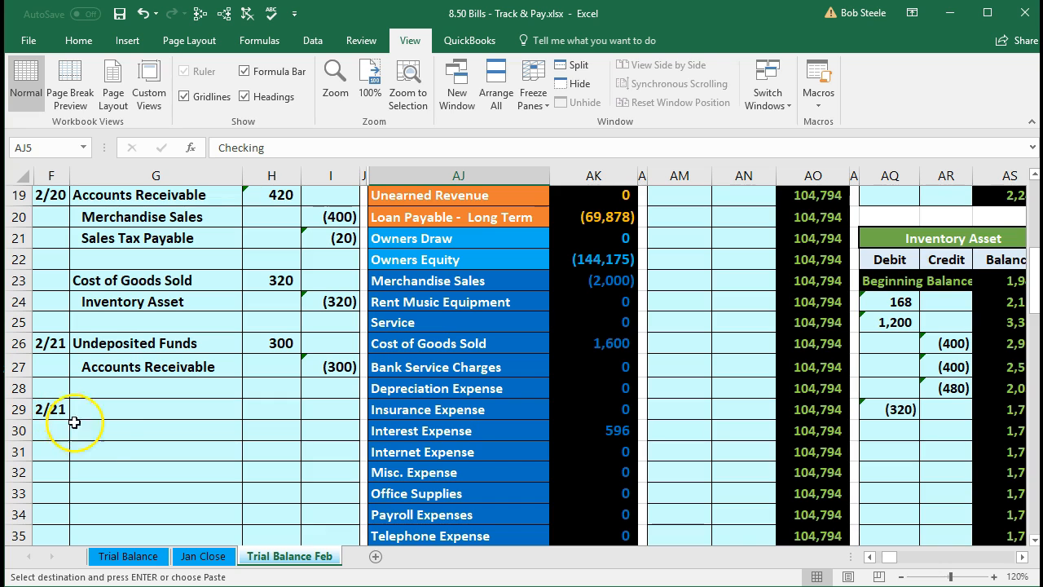
left_click(97, 432)
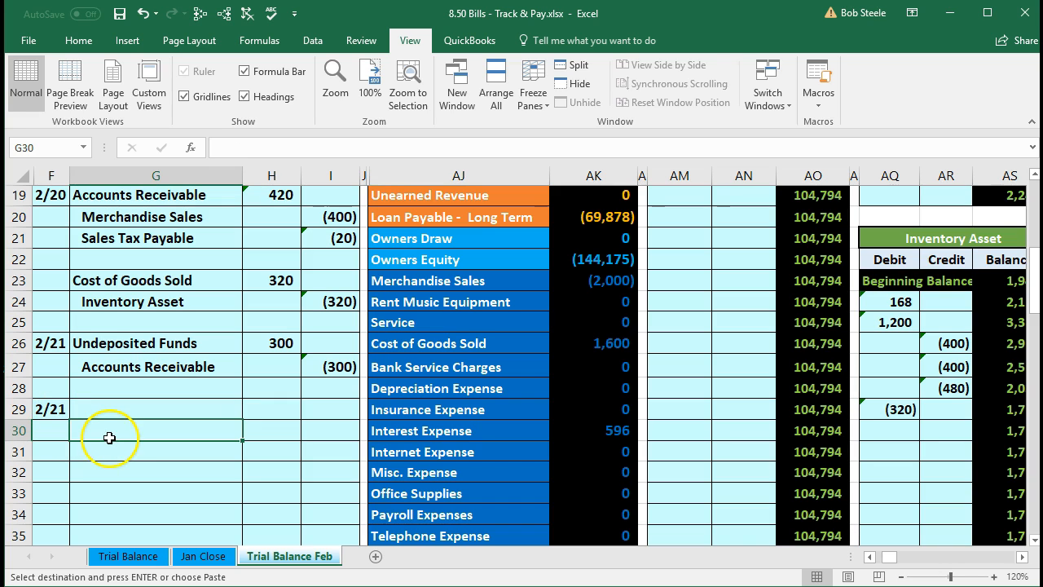
right_click(112, 427)
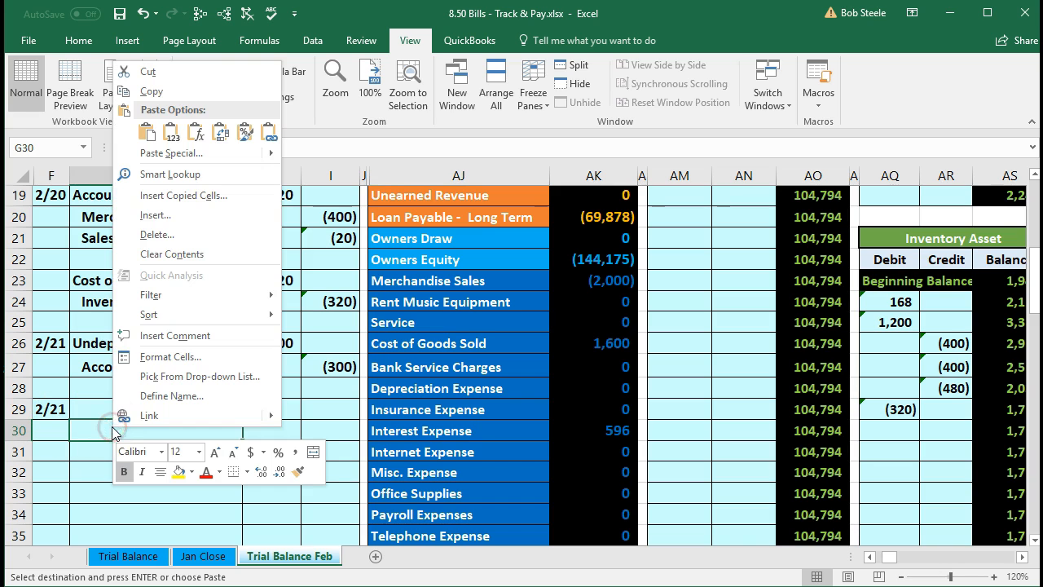
left_click(172, 133)
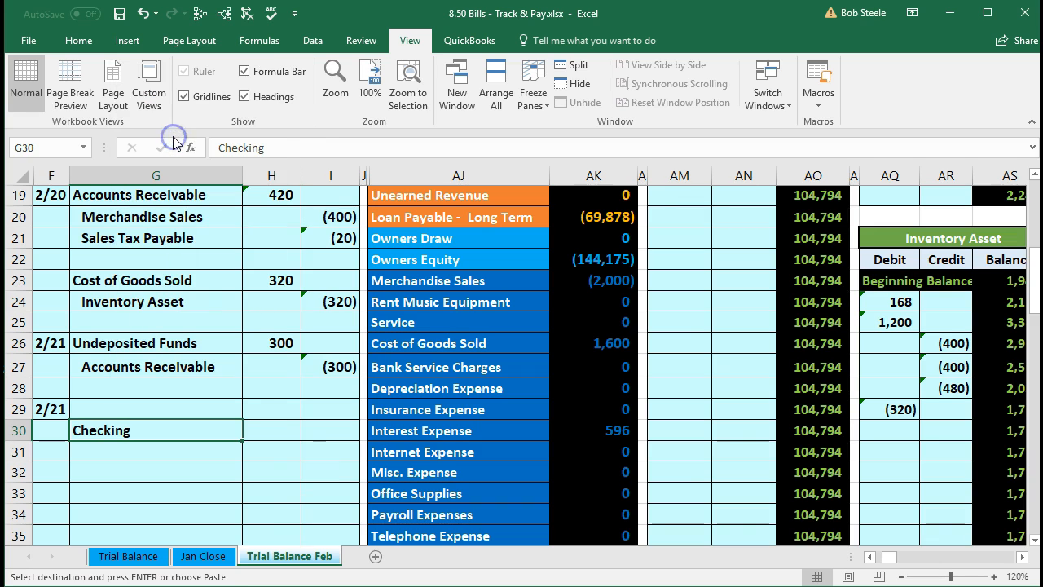
- Enter -168 as the Checking credit in I30 and a debit formula in H29 that reverses that amount
left_click(318, 429)
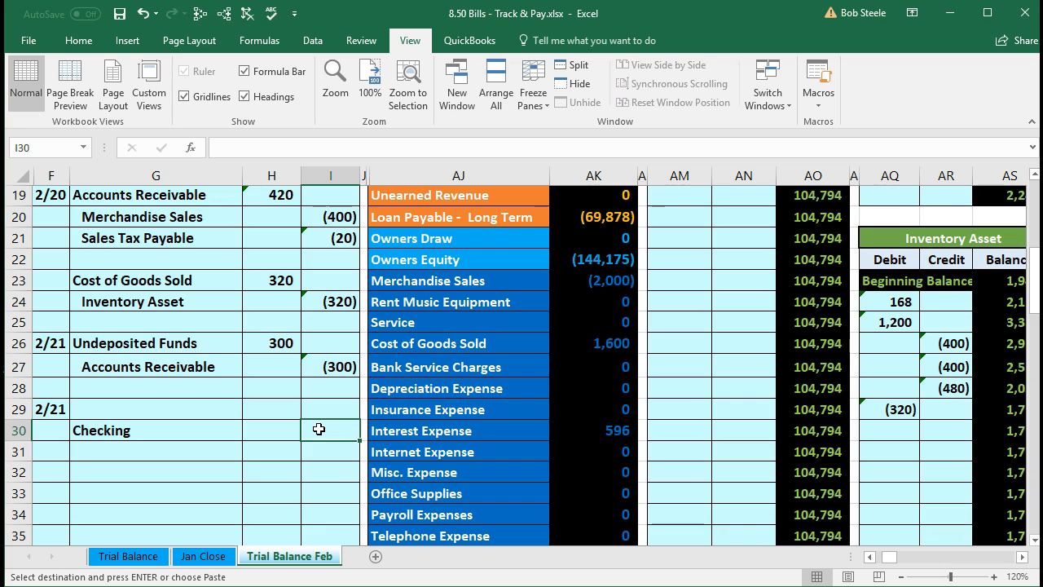
type("-168")
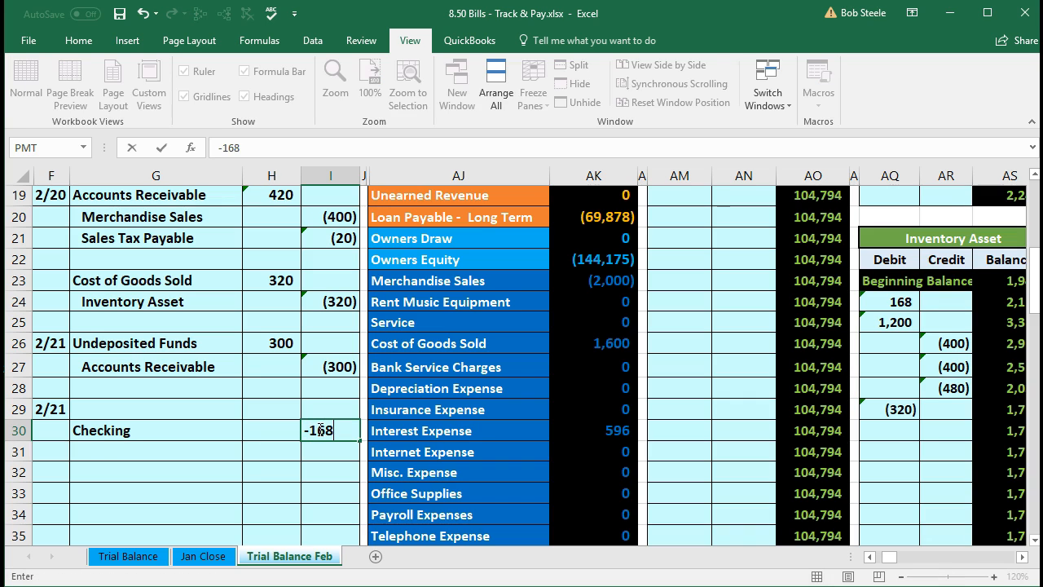
key("Return")
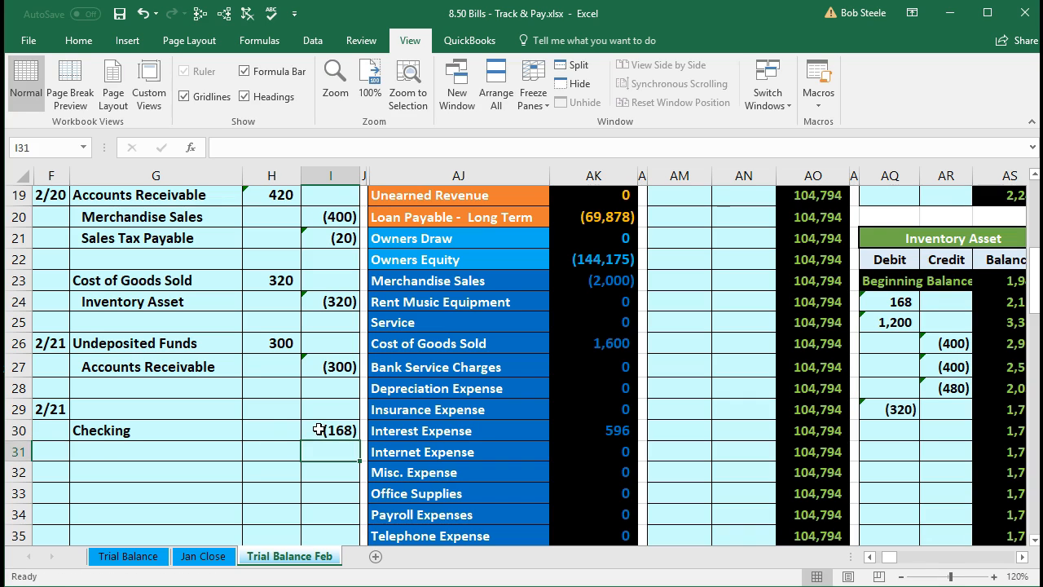
left_click(273, 407)
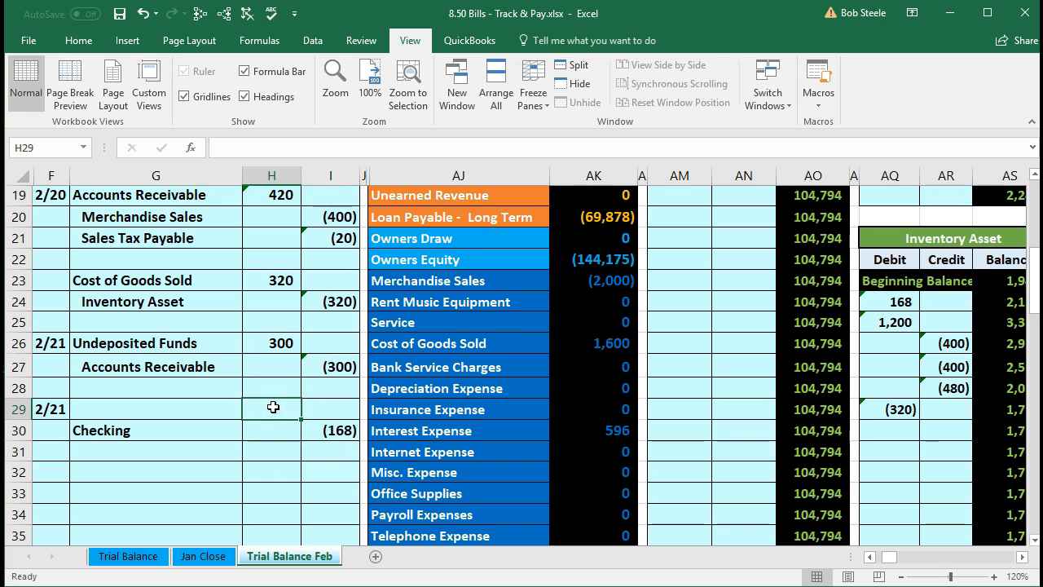
type("-")
key("Down")
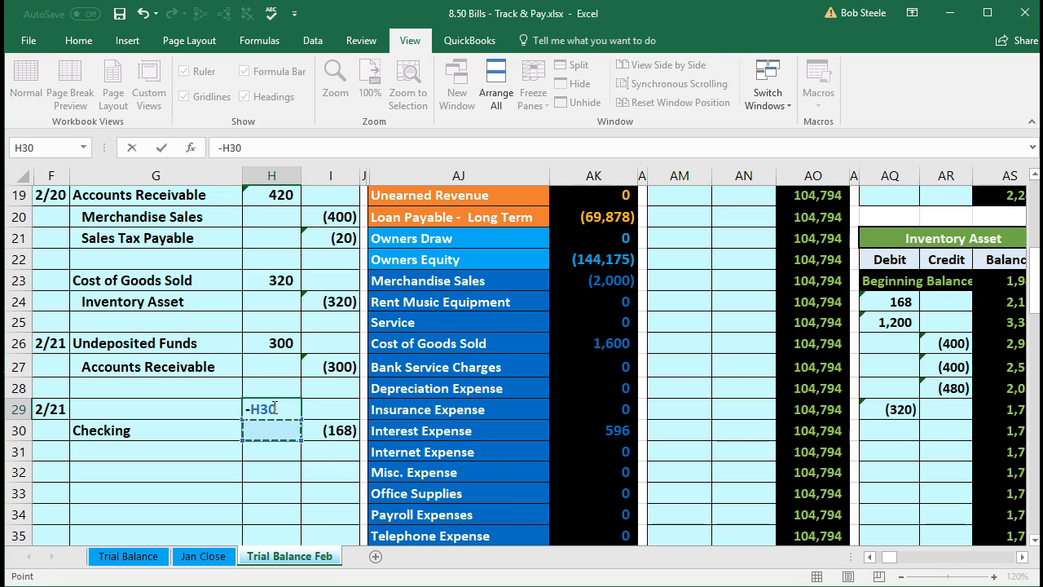
key("Return")
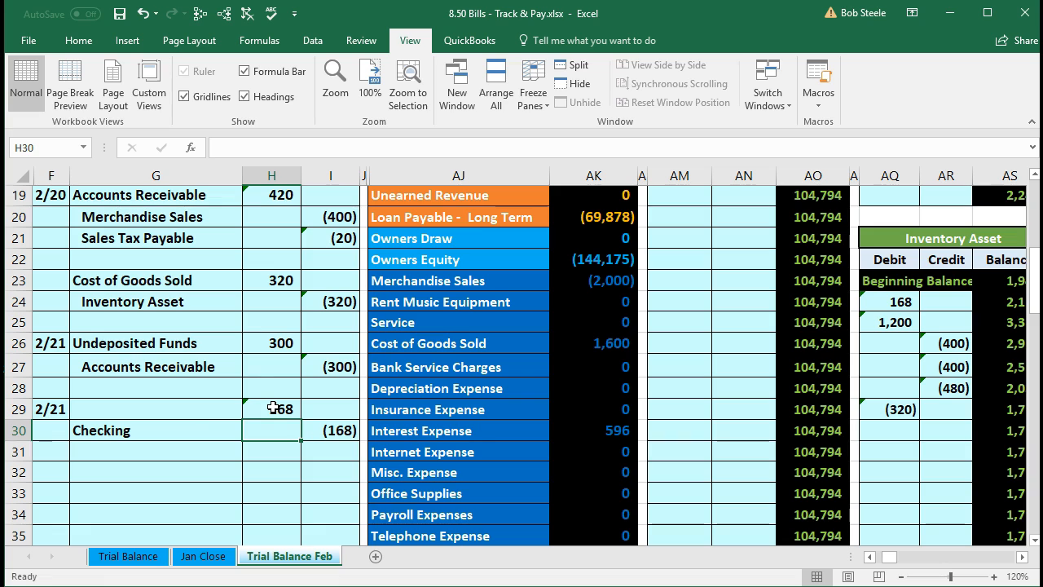
- Copy the Accounts Payable name from the trial balance and paste it as values into G29 beside the 168 debit
left_click(201, 406)
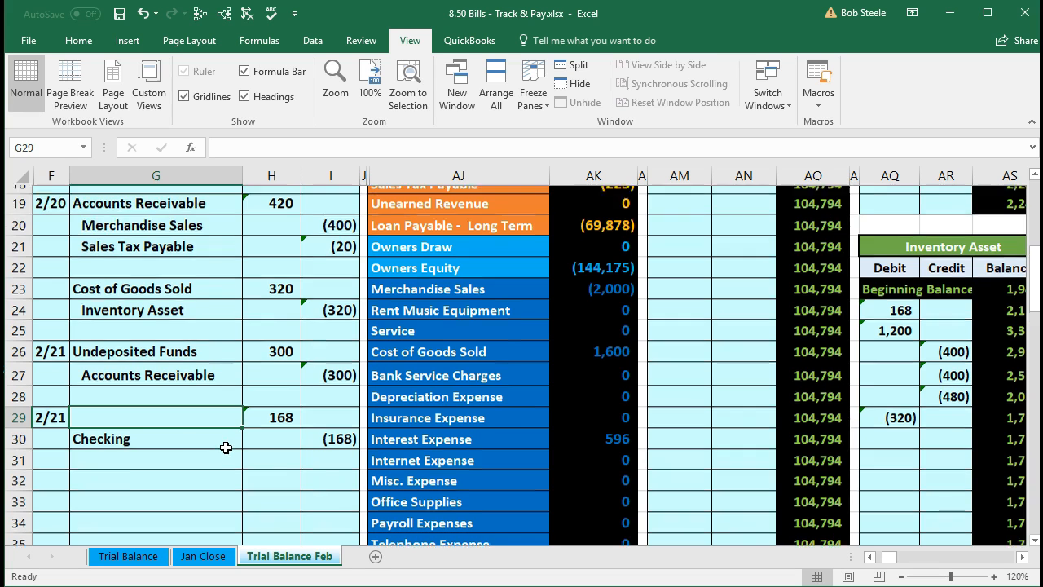
scroll(228, 445, "up", 4)
scroll(229, 442, "up", 1)
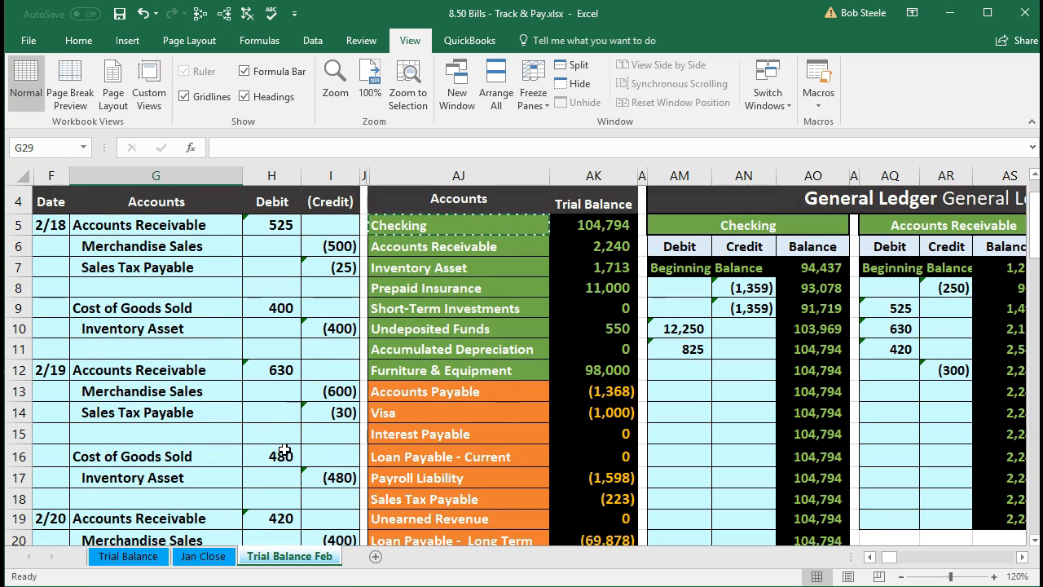
scroll(284, 451, "down", 1)
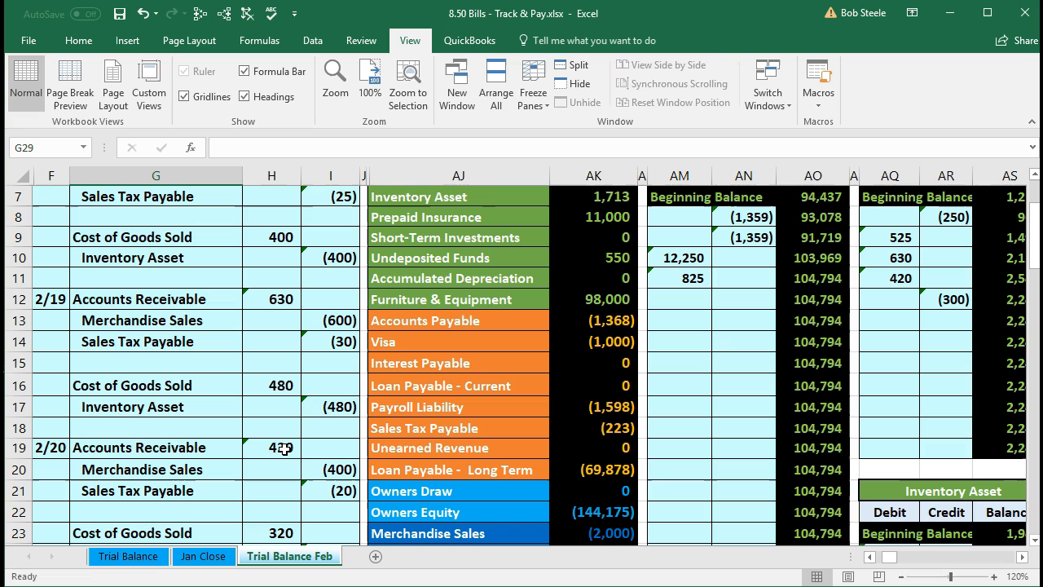
left_click(478, 319)
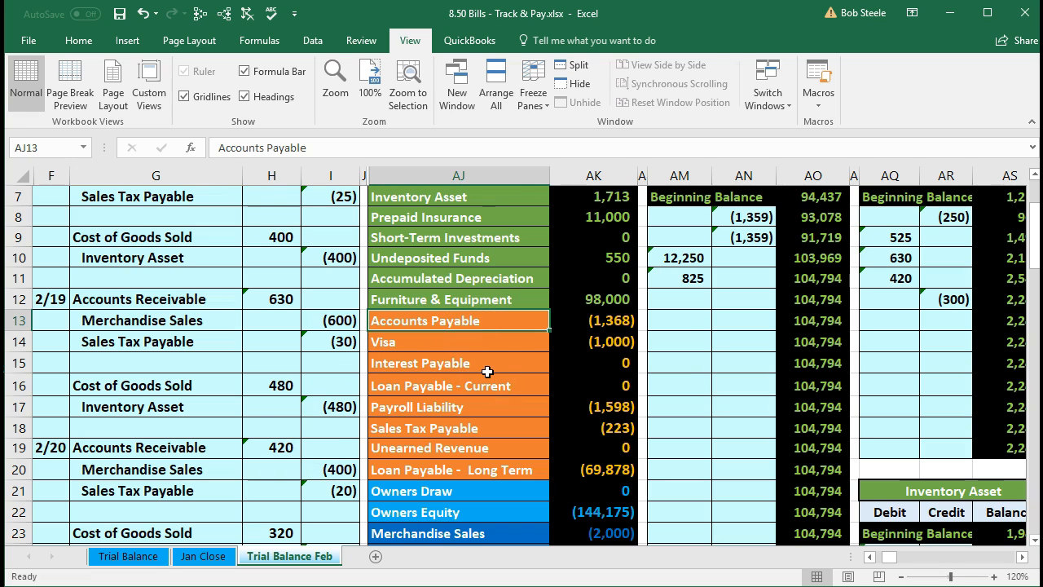
left_click(584, 321)
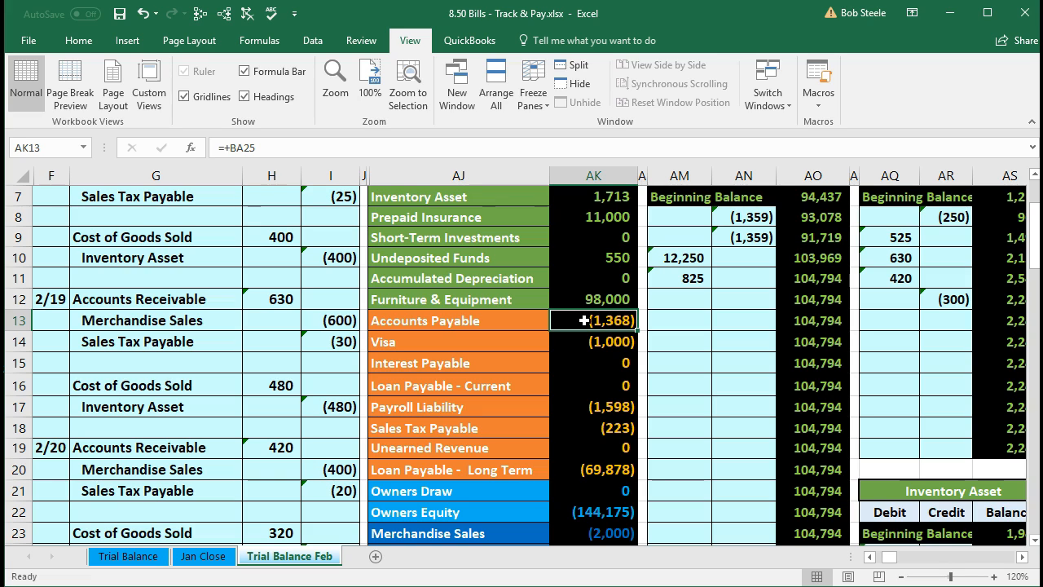
left_click(575, 323)
left_click(504, 316)
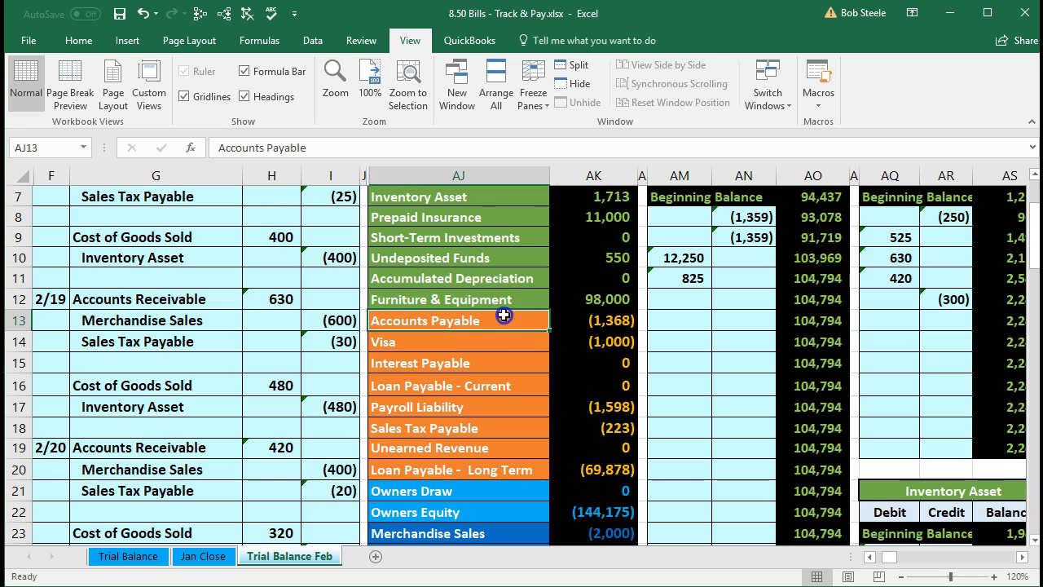
right_click(498, 320)
left_click(517, 349)
scroll(273, 384, "down", 1)
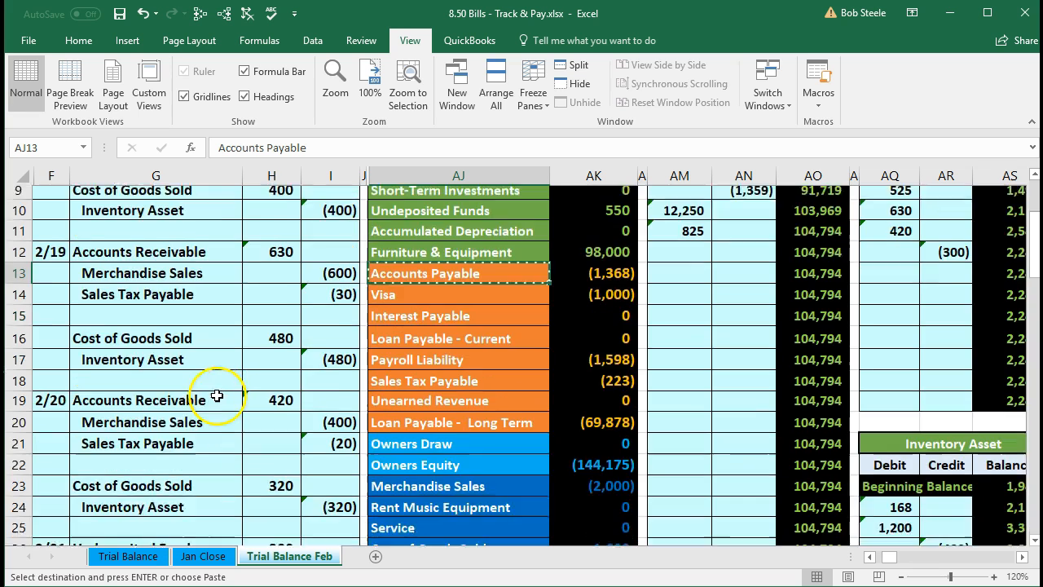
scroll(217, 396, "down", 3)
left_click(214, 406)
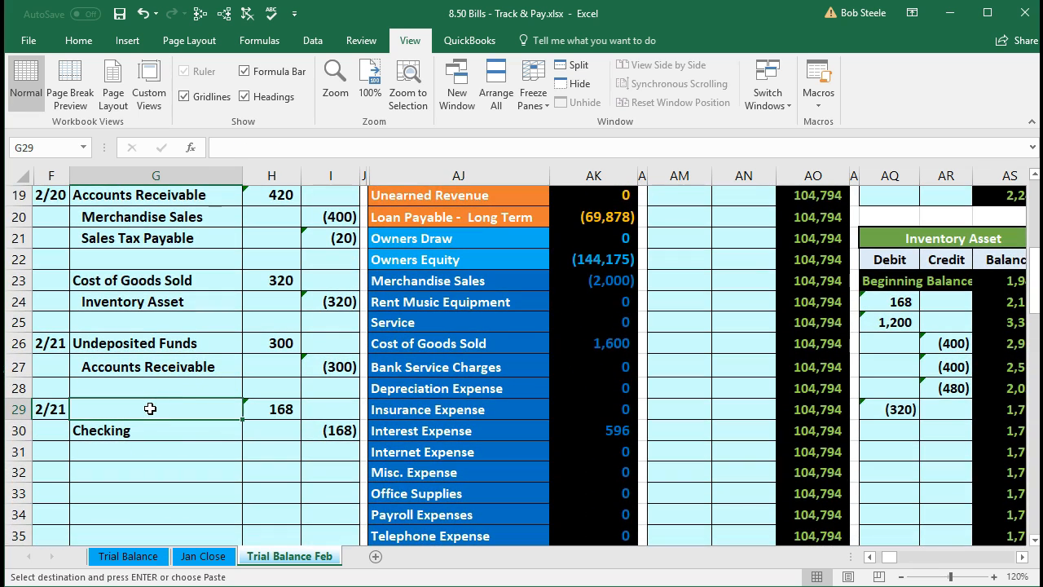
right_click(150, 409)
left_click(210, 118)
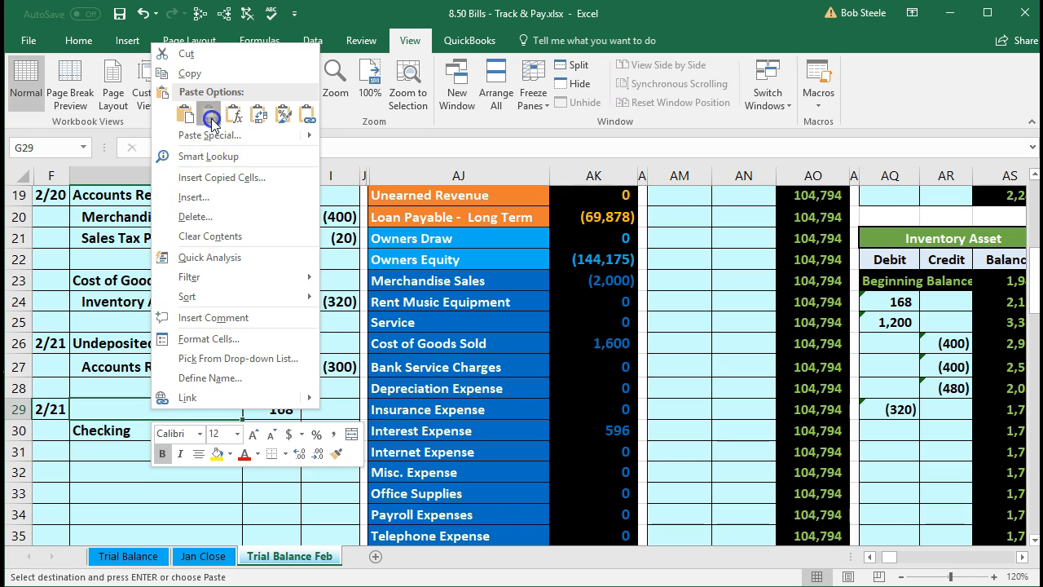
- Indent the Checking account name in G30 to mark it as the credit line
left_click(160, 430)
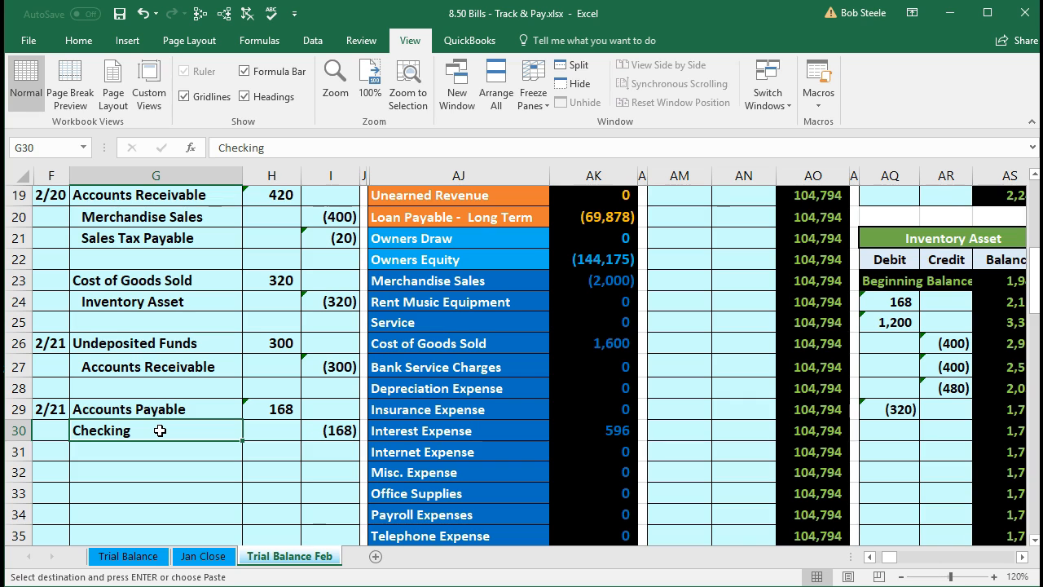
left_click(78, 40)
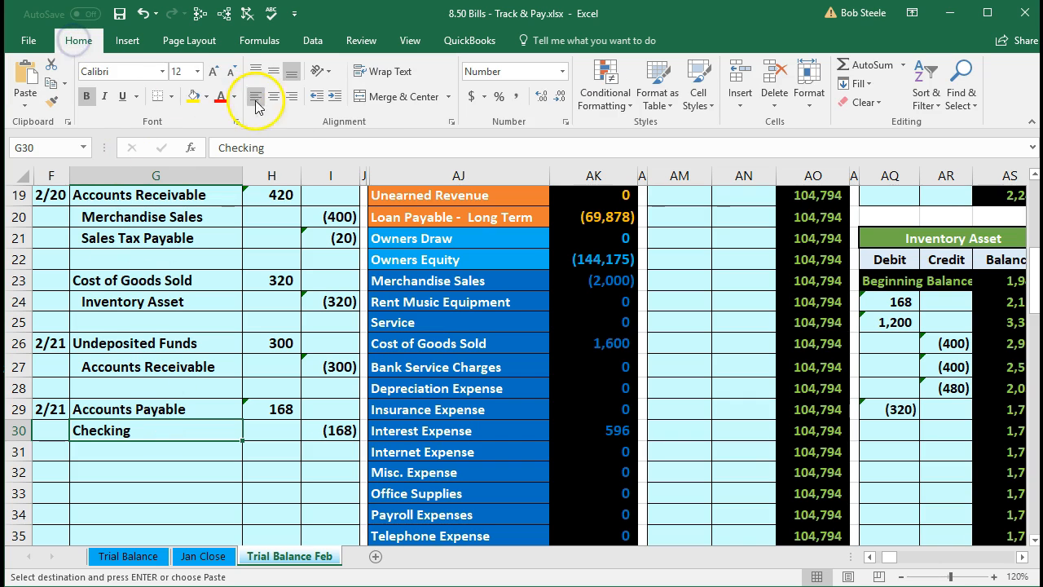
left_click(331, 96)
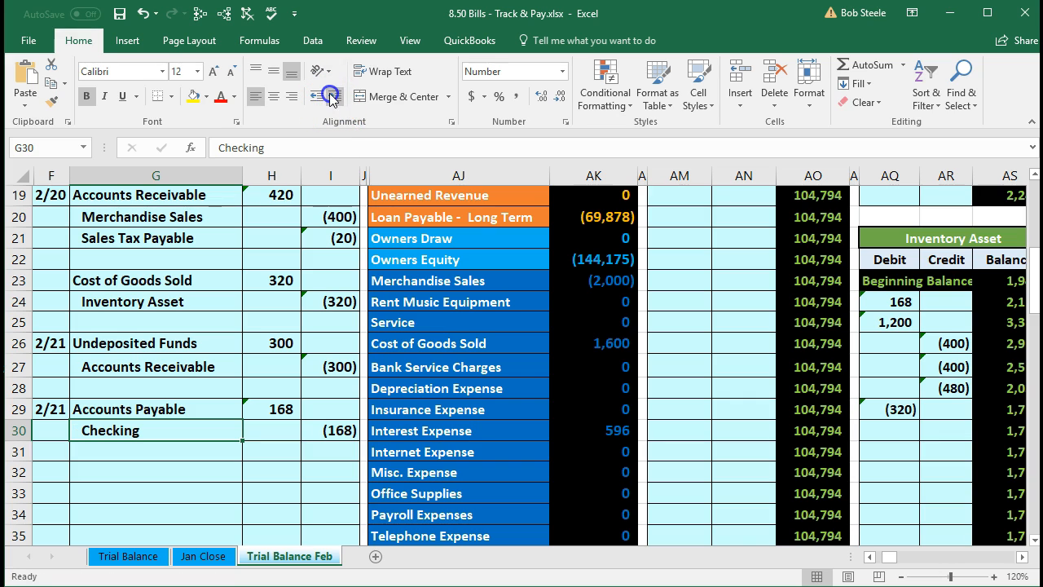
left_click(169, 405)
left_click_drag(169, 405, 305, 422)
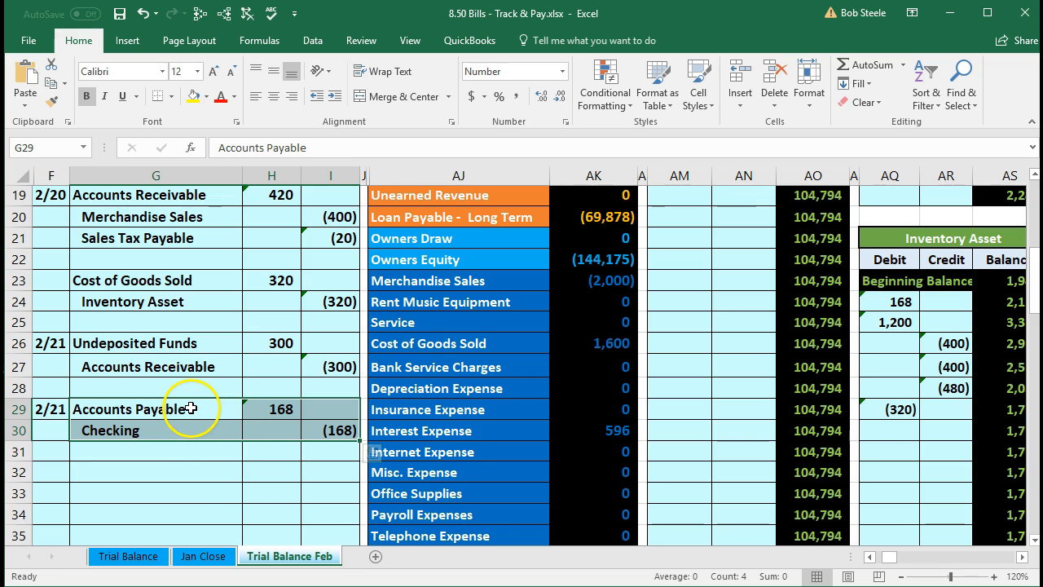
left_click_drag(190, 408, 264, 410)
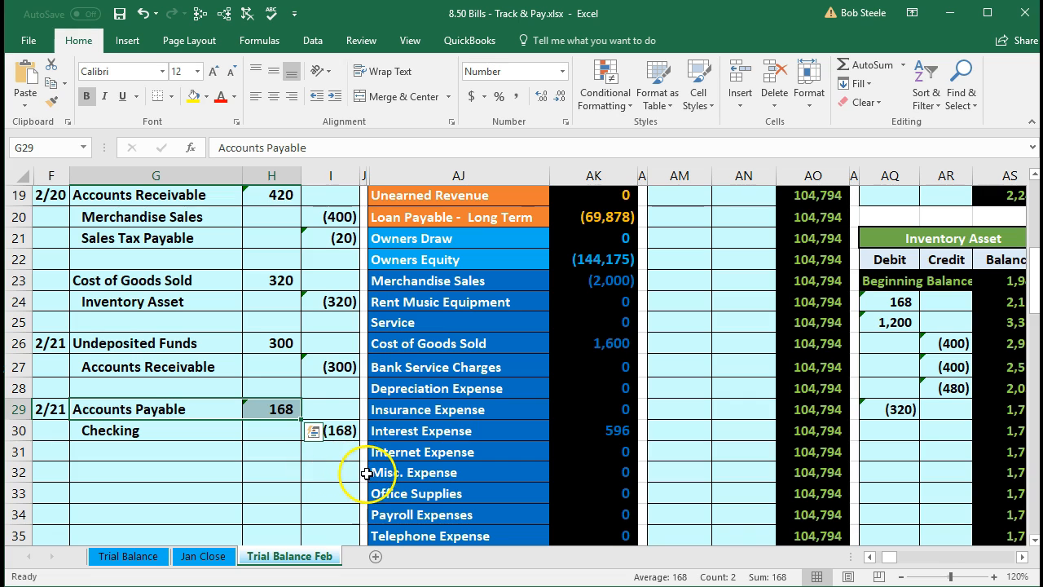
- Freeze the panes at AJ1 so the general journal columns stay in view
scroll(373, 476, "up", 6)
left_click(400, 225)
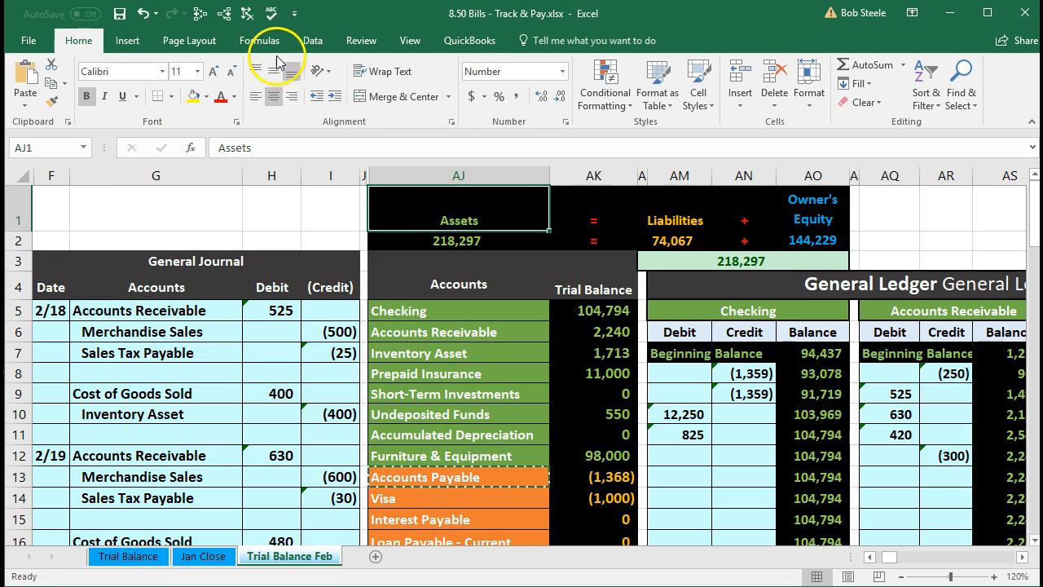
left_click(409, 40)
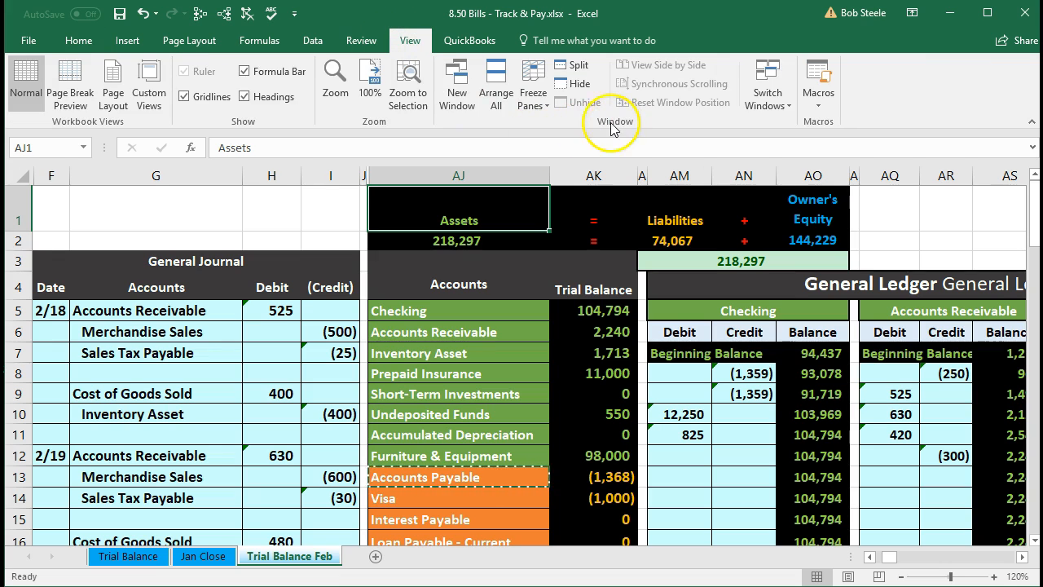
left_click(533, 89)
left_click(625, 131)
left_click(503, 371)
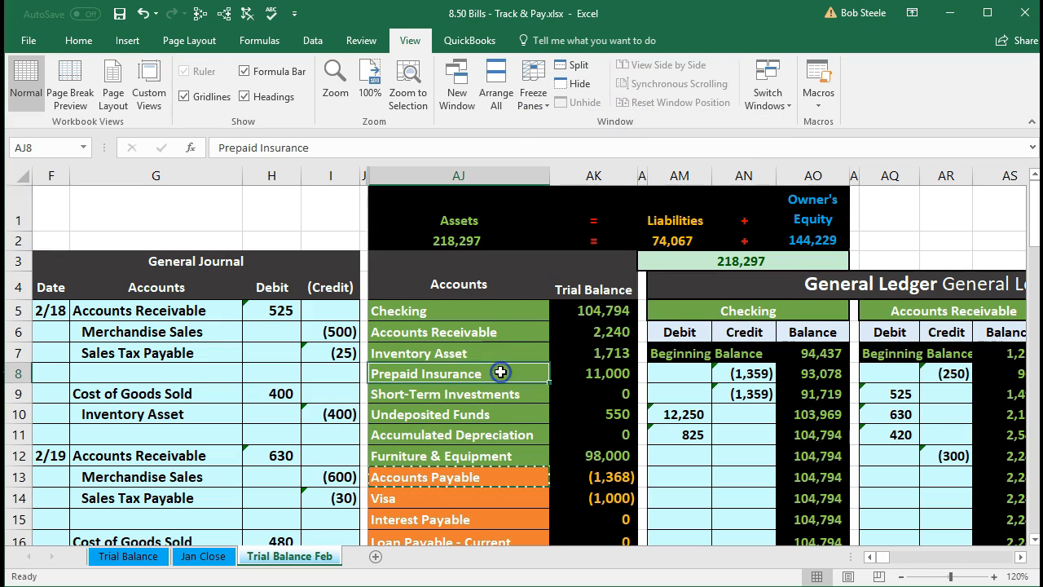
scroll(502, 371, "down", 3)
scroll(489, 355, "up", 1)
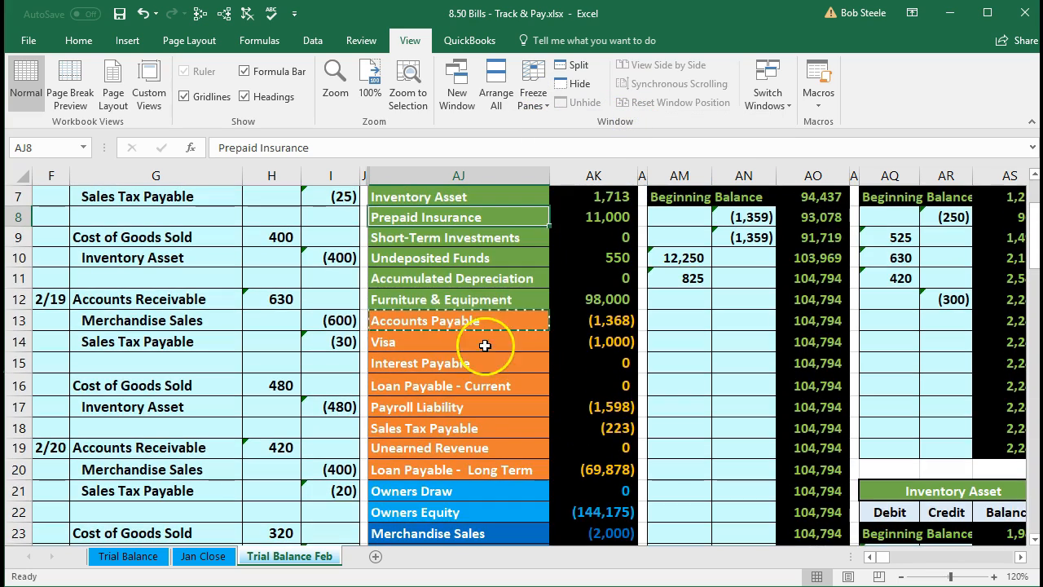
- Compare the 2/21 Accounts Payable debit in the journal with the Accounts Payable line of the trial balance
scroll(467, 314, "down", 2)
scroll(467, 319, "down", 1)
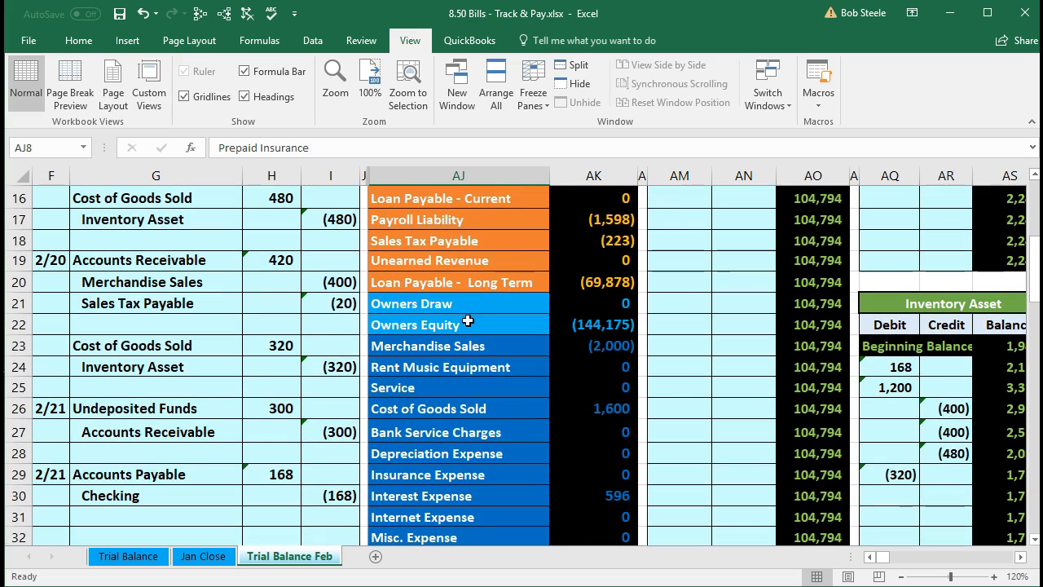
left_click_drag(203, 465, 268, 464)
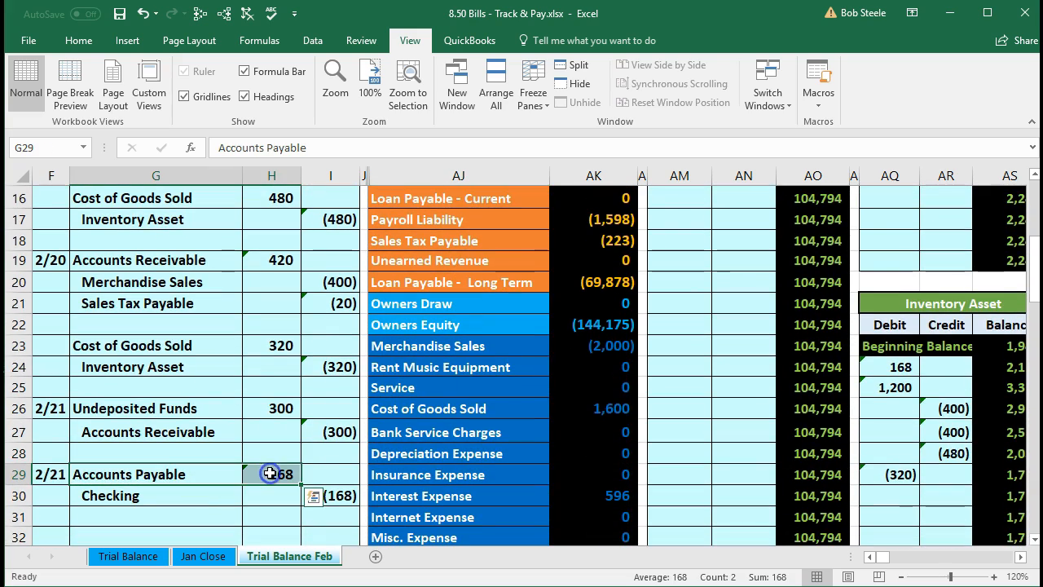
scroll(343, 453, "up", 4)
left_click_drag(407, 395, 573, 395)
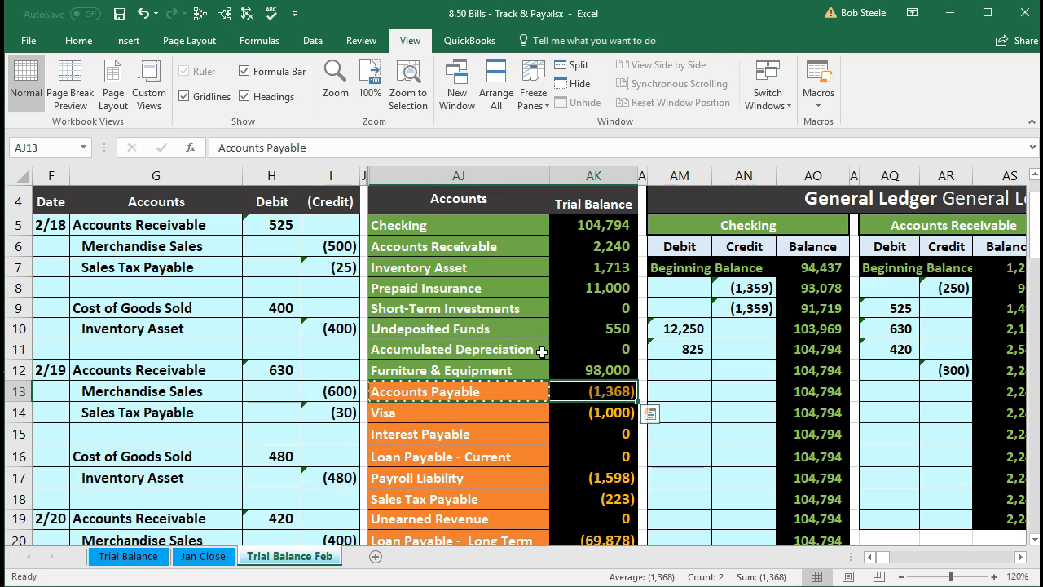
- Post the 2/21 Accounts Payable debit to its general ledger account by entering =H29 in AY17
key("Right")
key("Right")
key("Right")
key("Right")
key("Right")
key("Right")
key("Right")
key("Right")
key("Right")
key("Right")
key("Right")
key("Right")
key("Right")
key("Right")
key("Right")
key("Right")
key("Right")
key("Right")
key("Right")
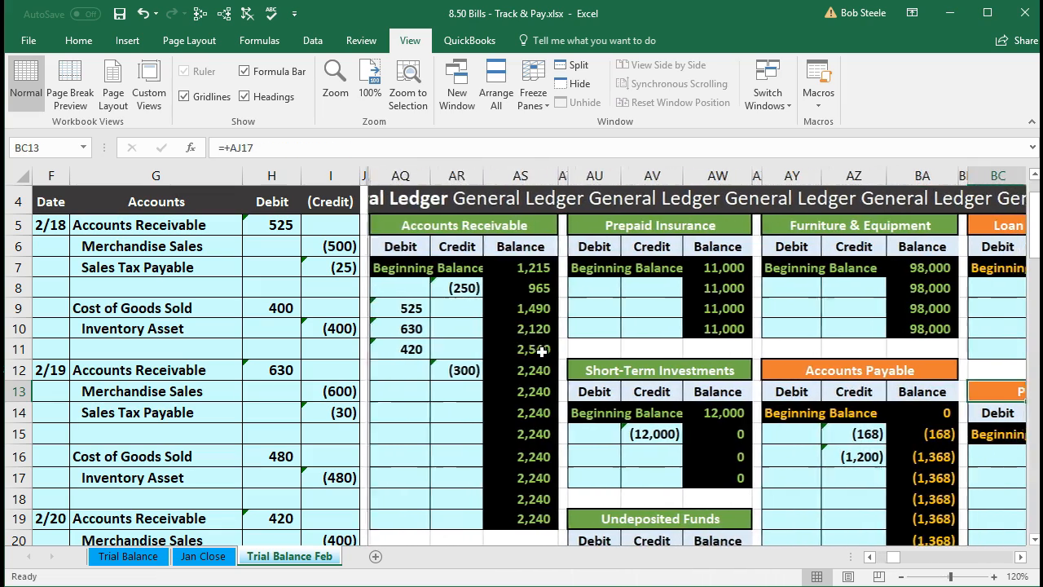
key("Right")
key("Right")
key("Right")
key("Right")
key("Right")
key("Right")
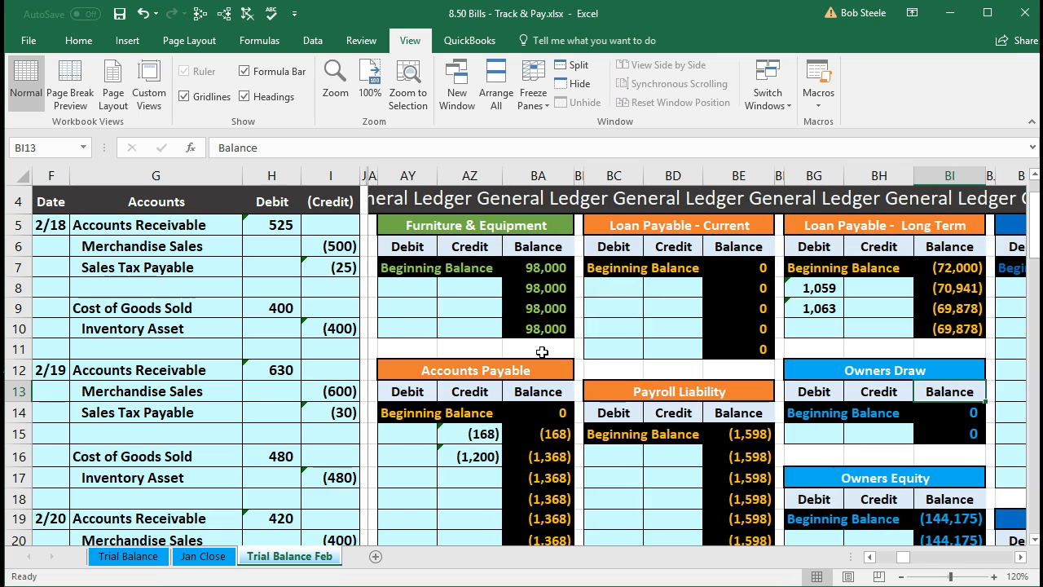
scroll(542, 352, "down", 1)
left_click(479, 405)
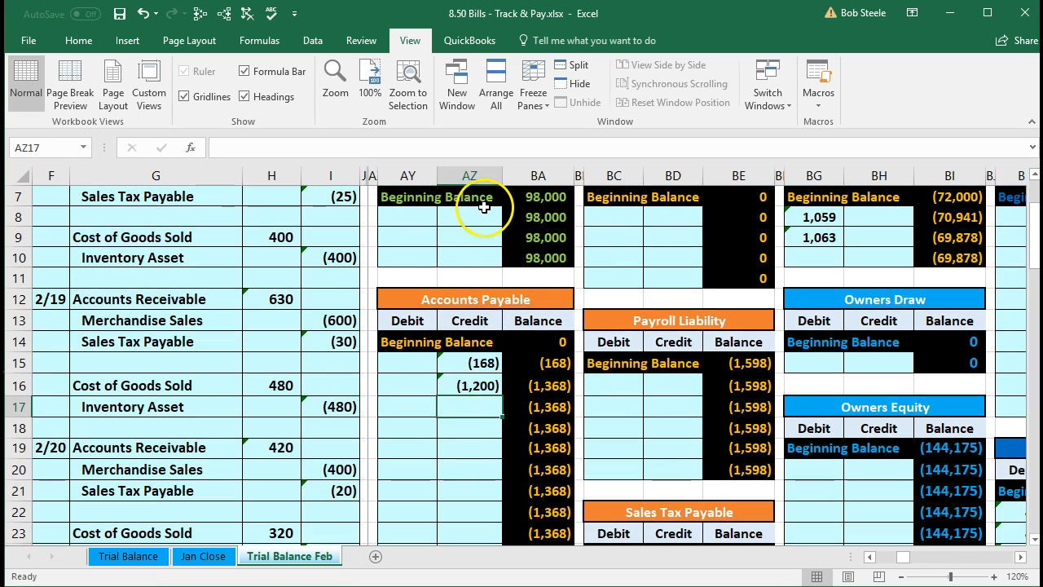
scroll(464, 408, "down", 3)
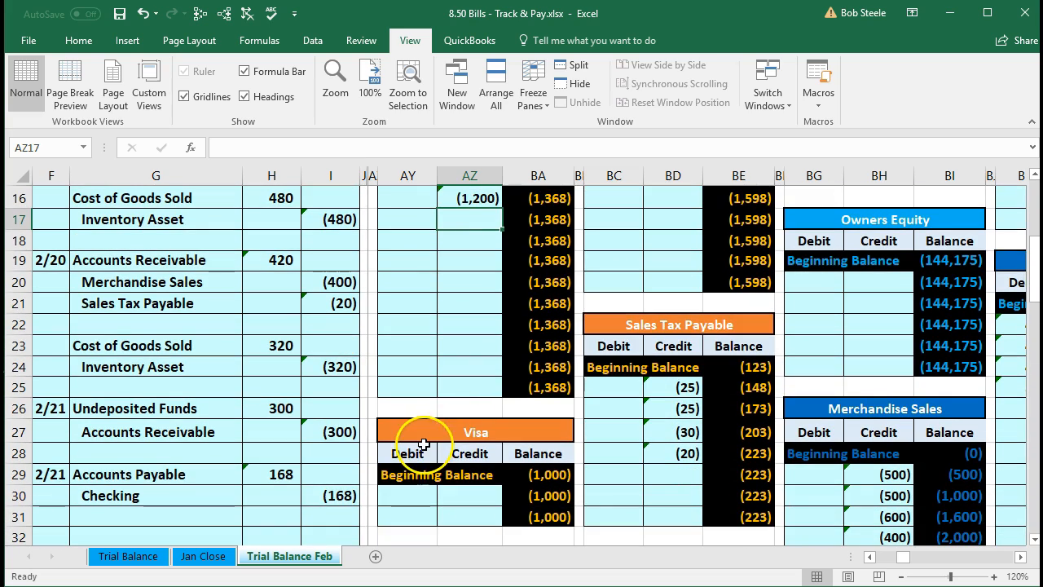
scroll(416, 448, "down", 1)
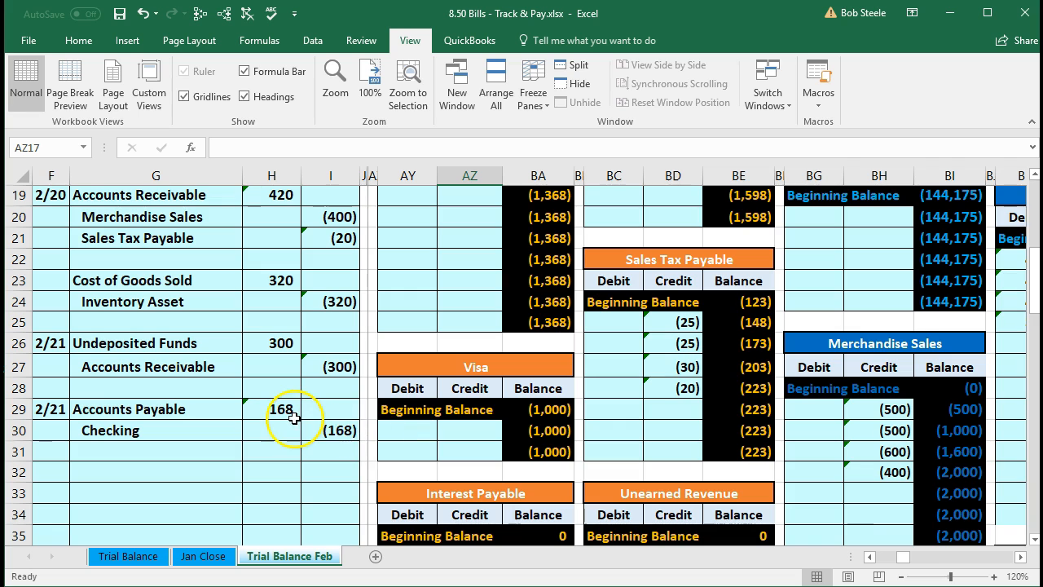
scroll(415, 415, "up", 2)
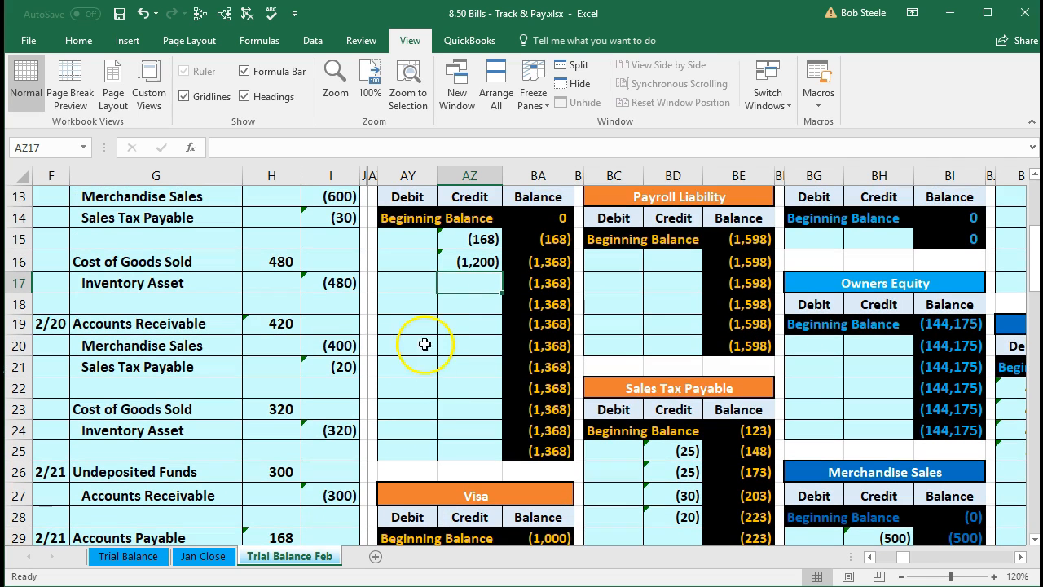
left_click(415, 282)
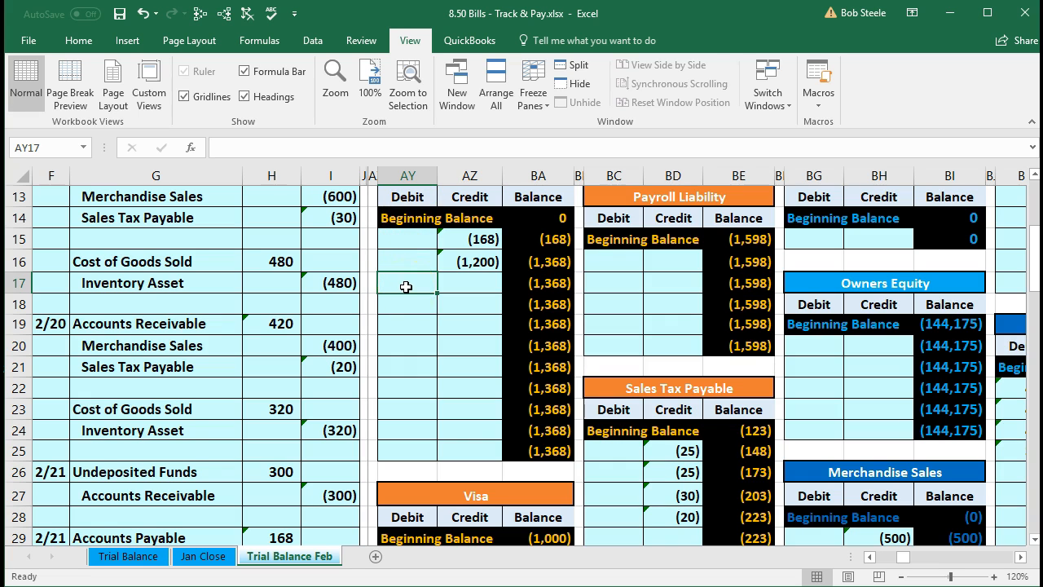
scroll(406, 286, "down", 2)
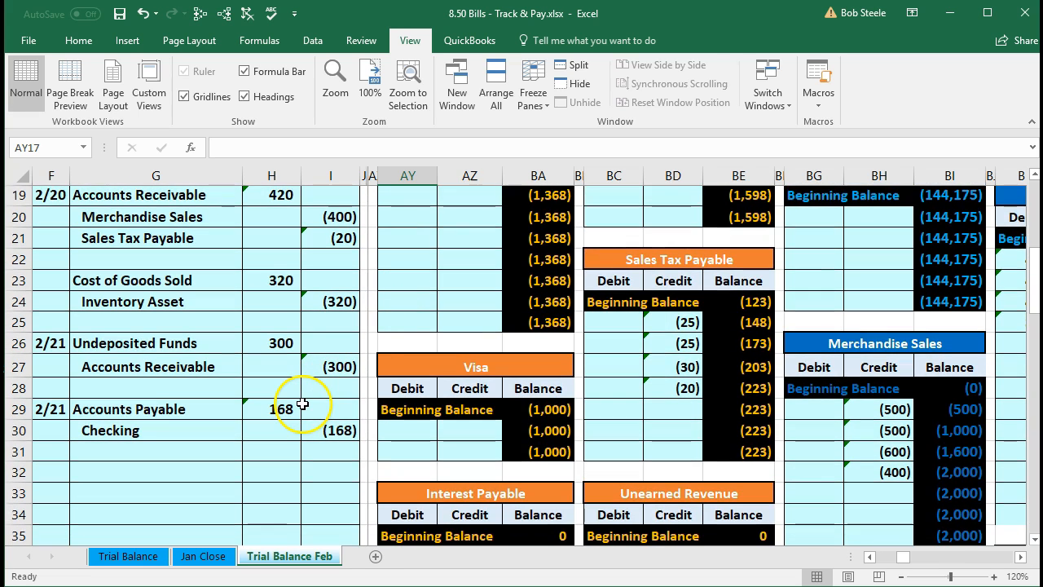
scroll(381, 381, "up", 2)
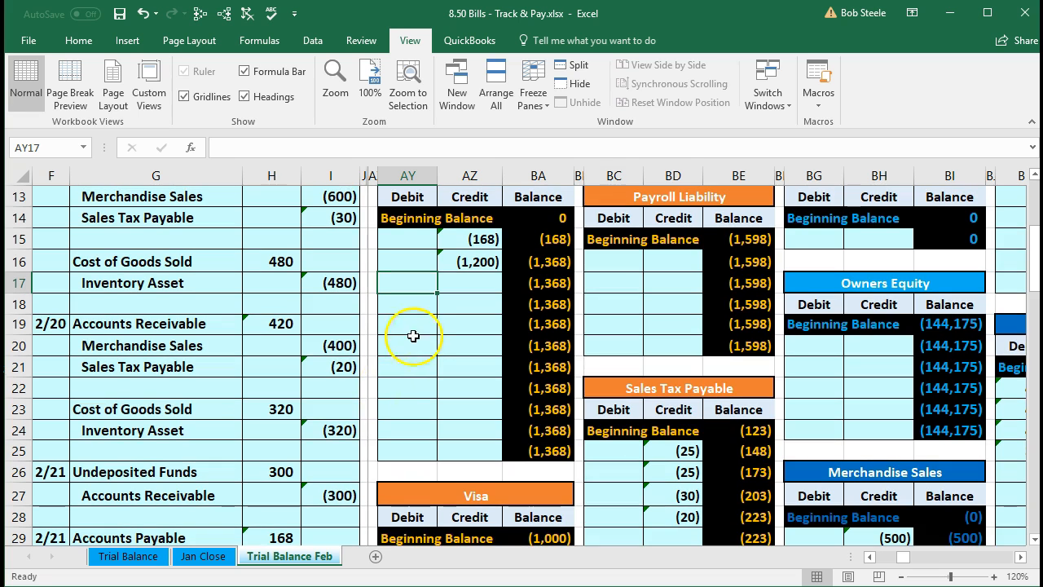
type("=")
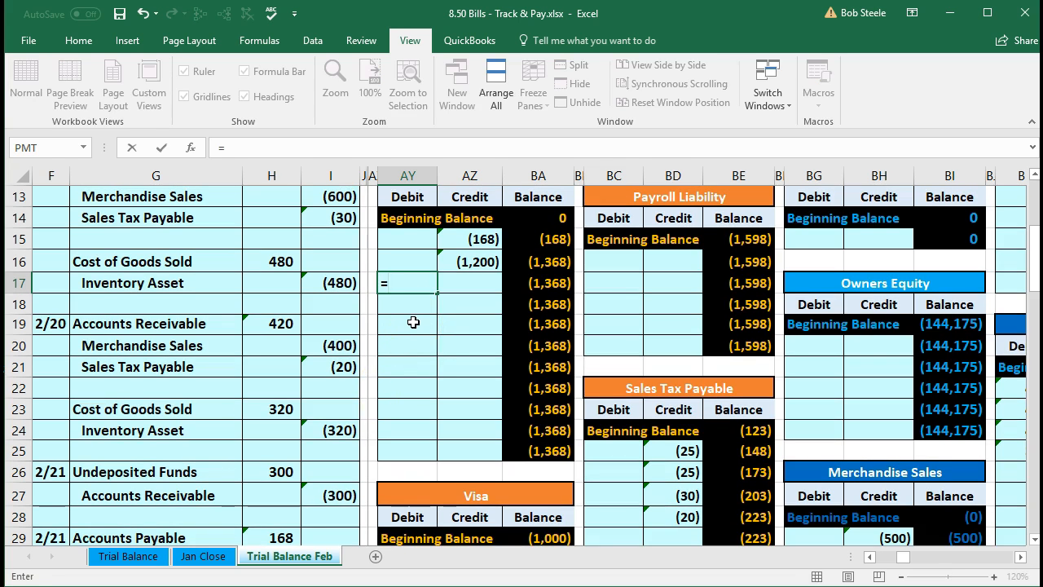
scroll(413, 322, "down", 2)
left_click(273, 408)
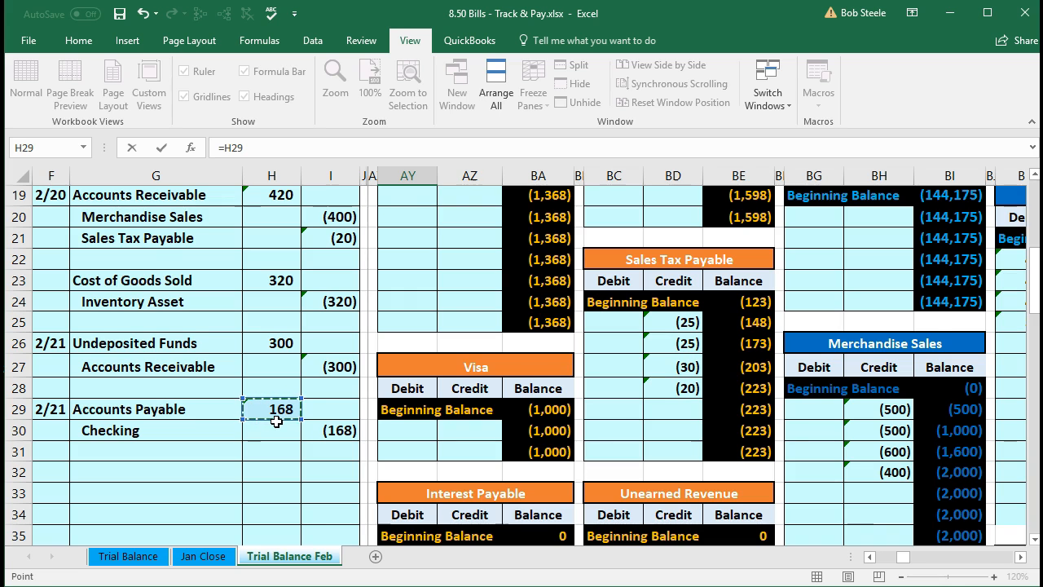
key("Return")
- Check the Accounts Payable ledger balance in BA17 and the matching trial balance amount in AK13
scroll(433, 412, "up", 3)
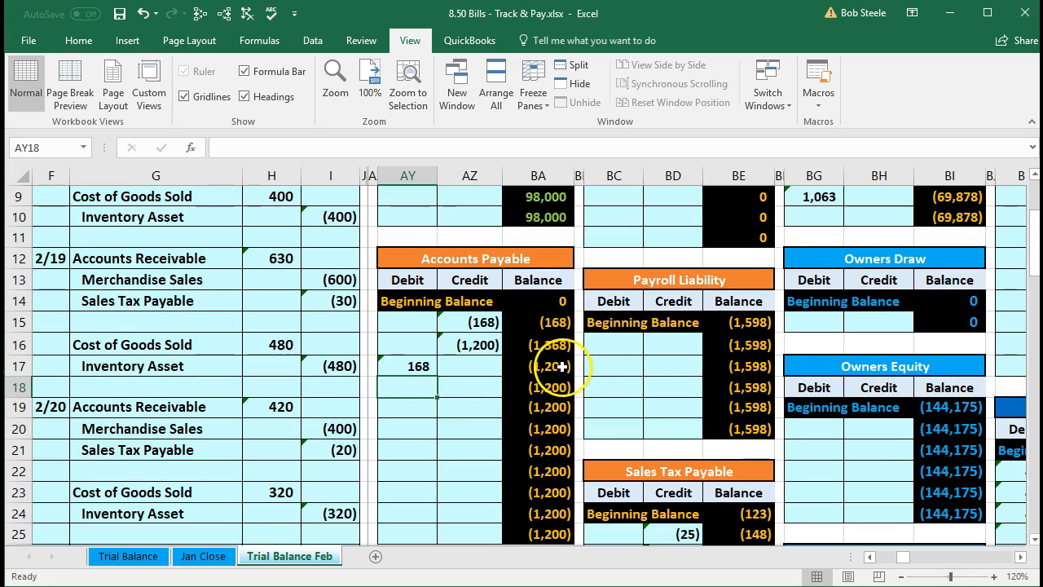
left_click(562, 366)
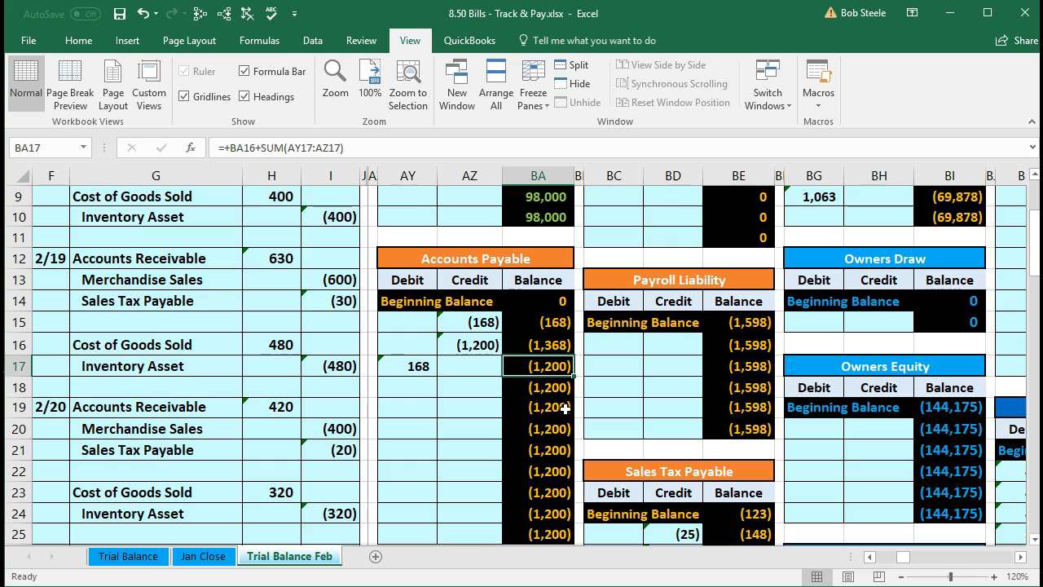
key("Left")
key("Left")
key("Left")
key("Left")
key("Left")
key("Left")
key("Left")
key("Left")
key("Left")
key("Left")
key("Left")
key("Left")
key("Left")
key("Left")
key("Left")
key("Left")
key("Left")
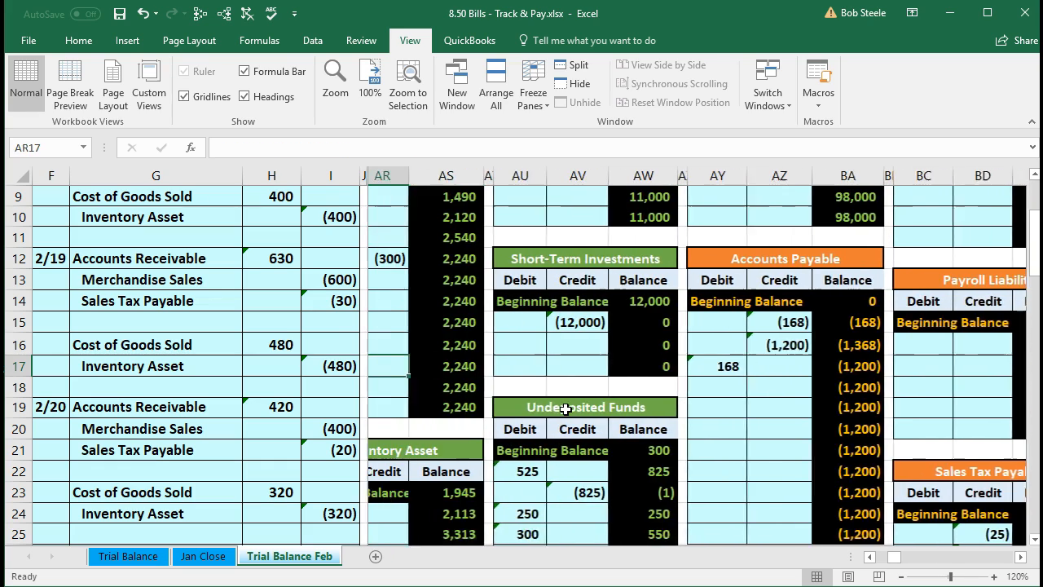
key("Left")
key("Left")
key("Left")
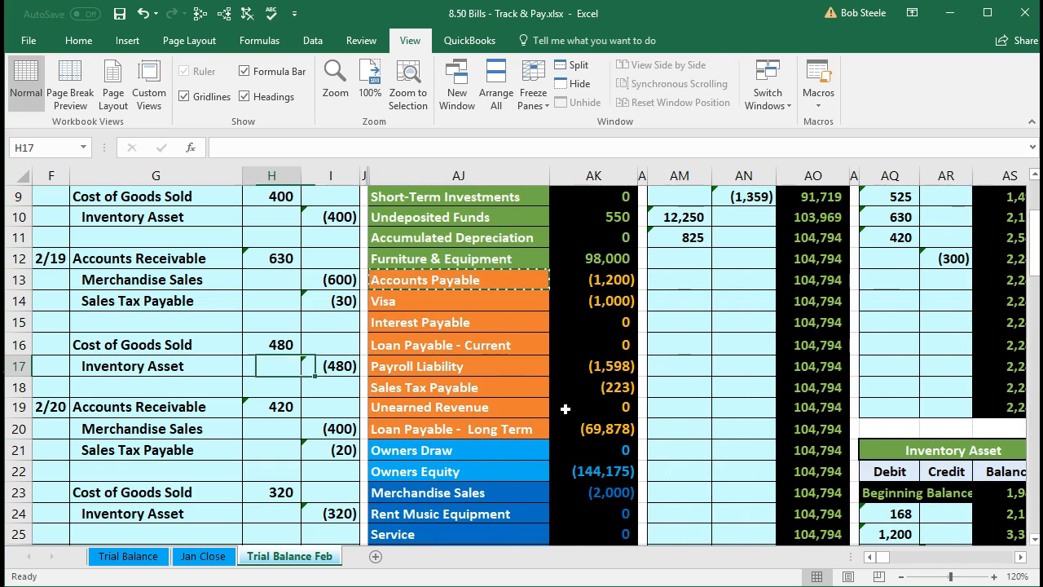
left_click(566, 279)
- Check the difference between total debits and credits below the trial balance in AK38
scroll(312, 493, "down", 3)
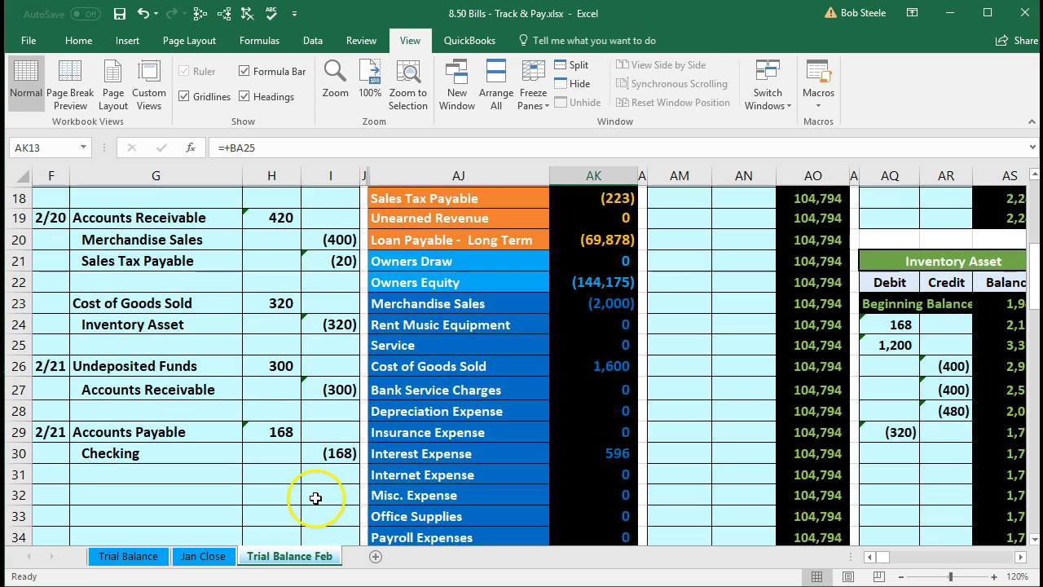
scroll(312, 493, "down", 2)
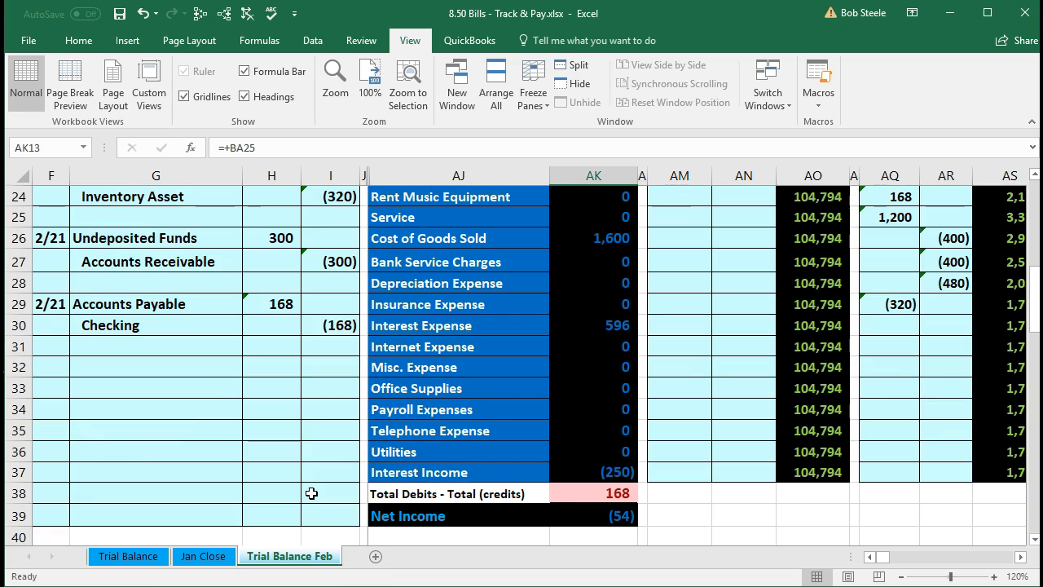
left_click(573, 485)
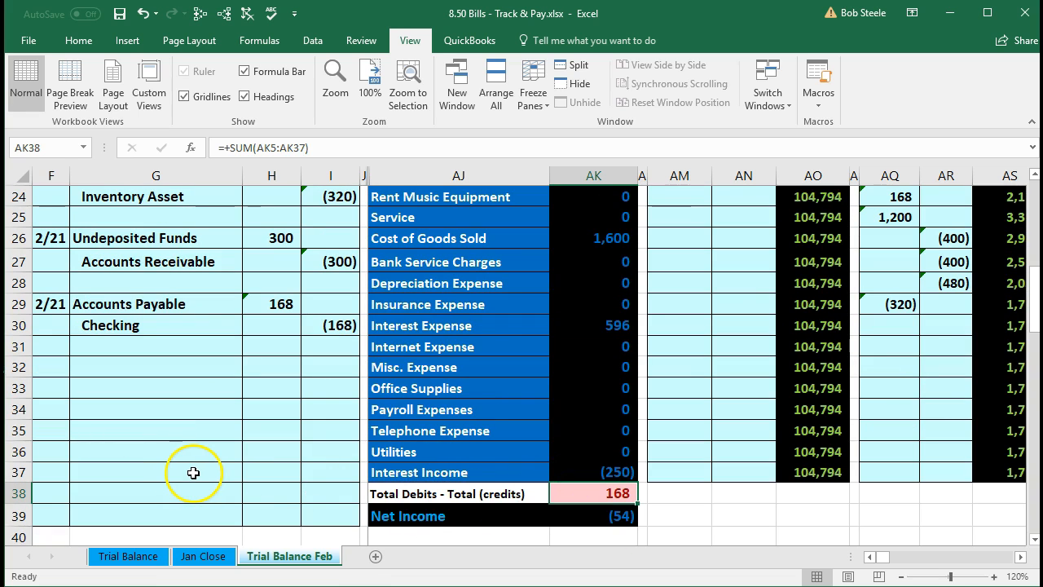
- Review the Checking credit line in journal row 30 and the Checking line of the trial balance
scroll(195, 473, "up", 1)
left_click_drag(174, 389, 326, 385)
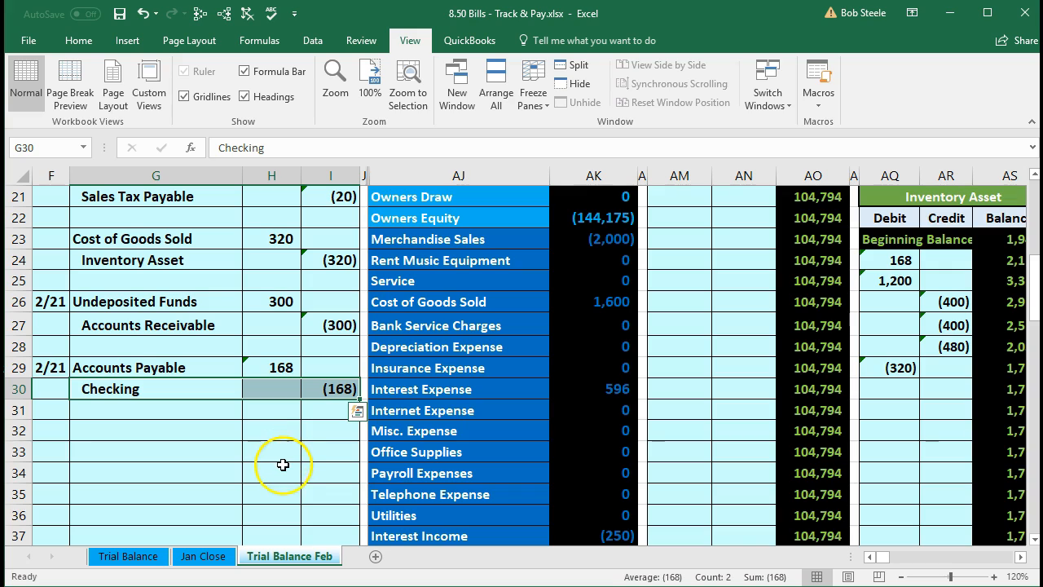
scroll(286, 478, "up", 6)
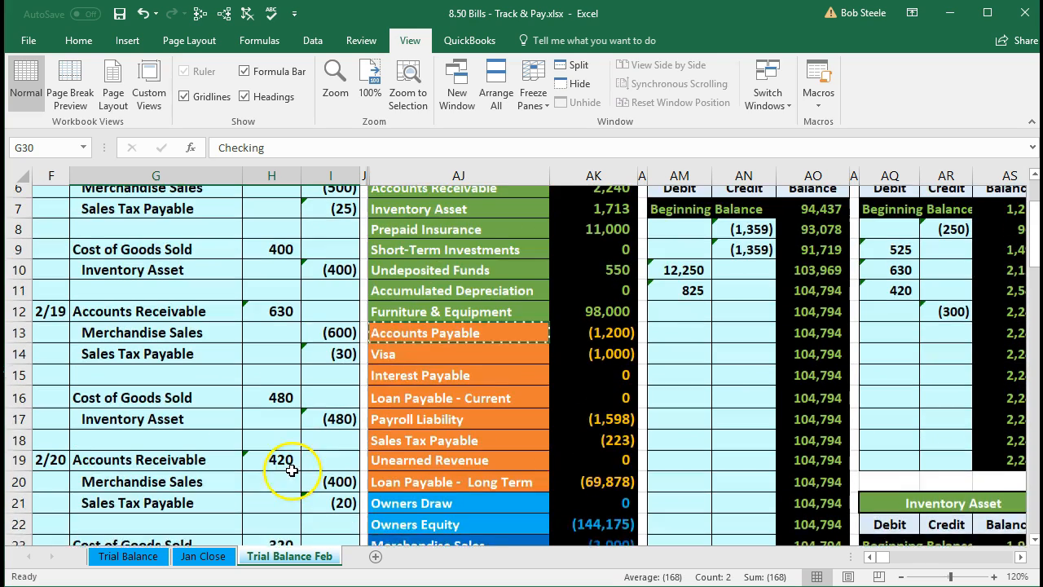
scroll(402, 356, "up", 1)
left_click_drag(411, 245, 568, 251)
- Post the 2/21 Checking credit to the Checking general ledger account by entering =I30 in AN12
left_click(692, 390)
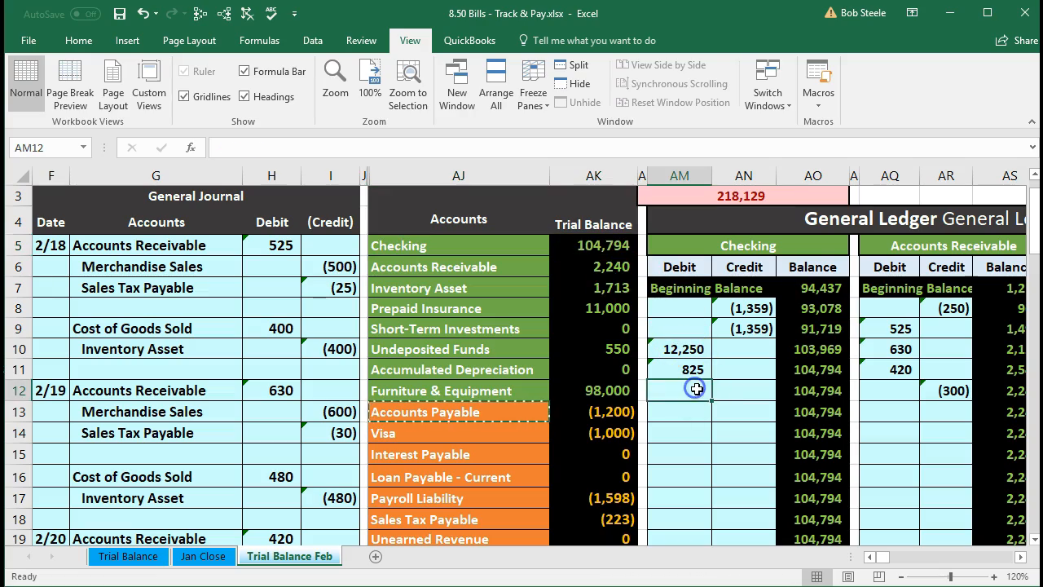
scroll(698, 389, "down", 2)
scroll(698, 389, "down", 3)
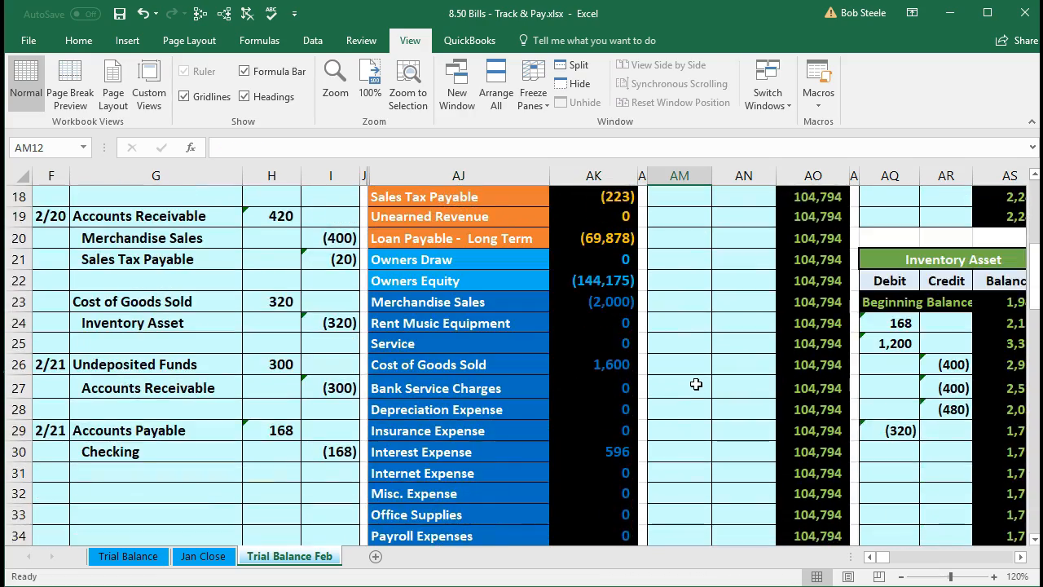
scroll(696, 384, "up", 4)
left_click(736, 320)
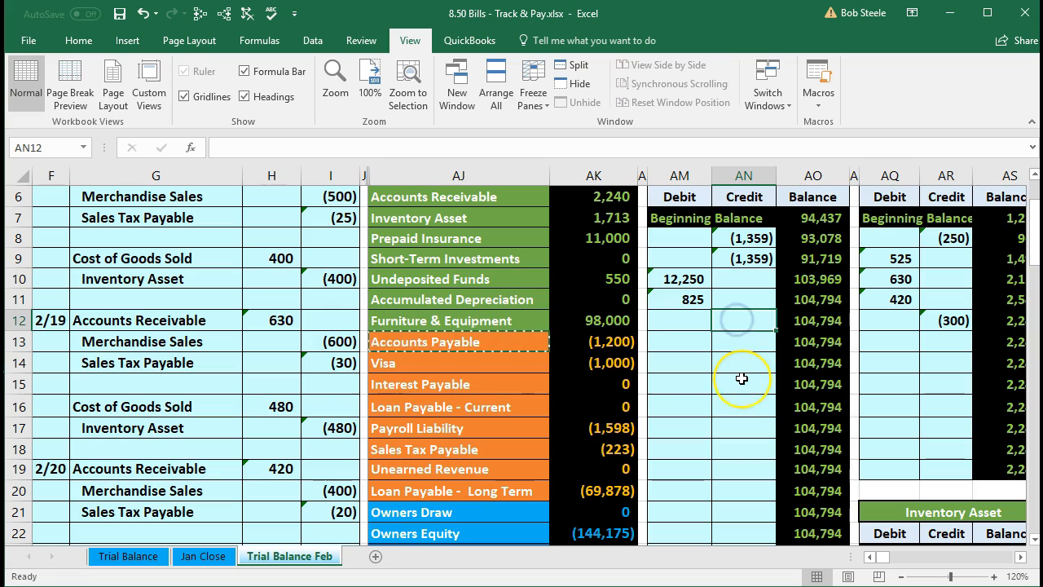
scroll(742, 378, "up", 1)
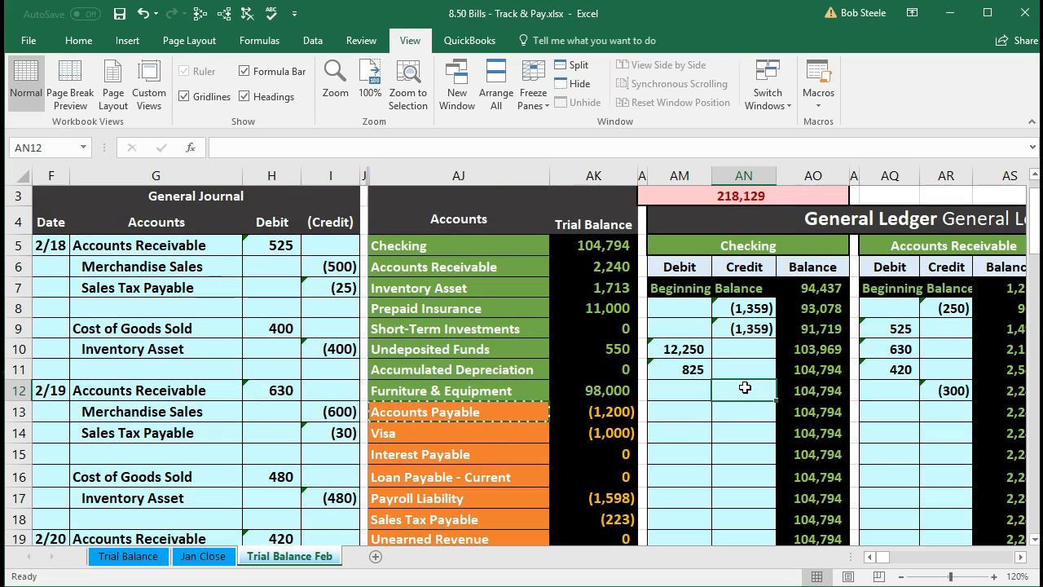
scroll(744, 388, "down", 4)
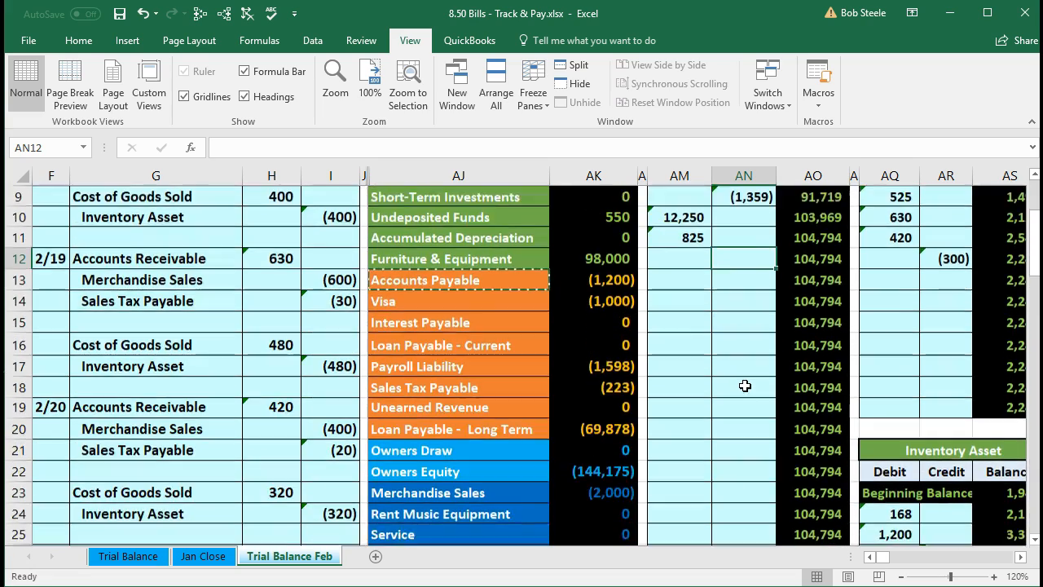
scroll(628, 433, "down", 1)
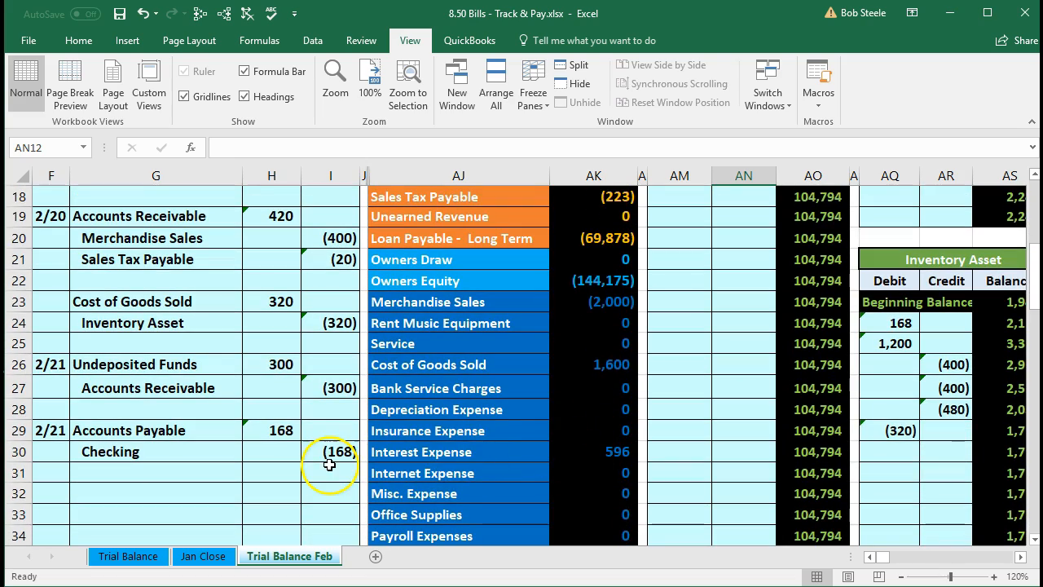
scroll(481, 446, "up", 3)
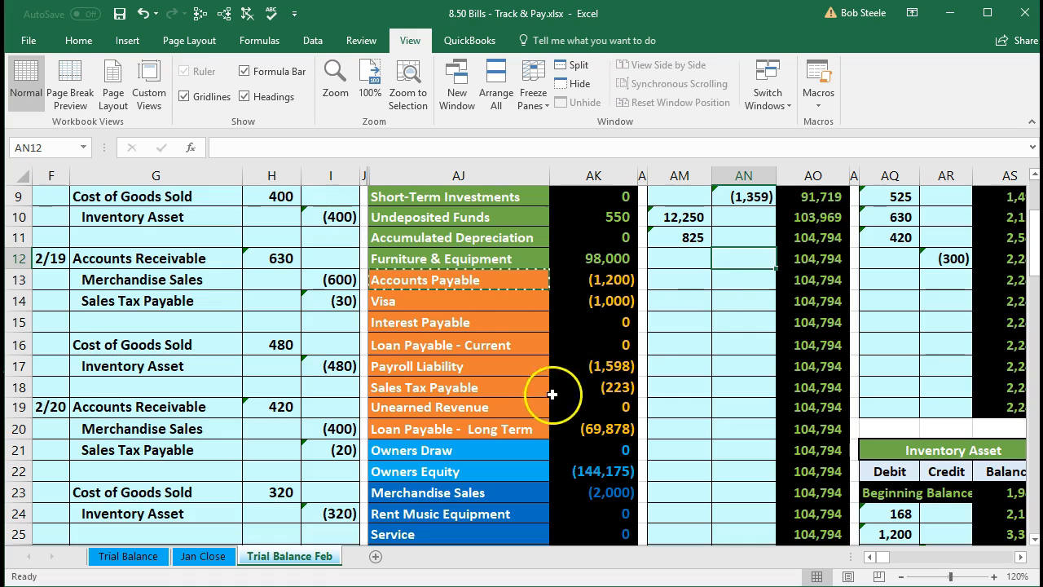
scroll(517, 417, "down", 3)
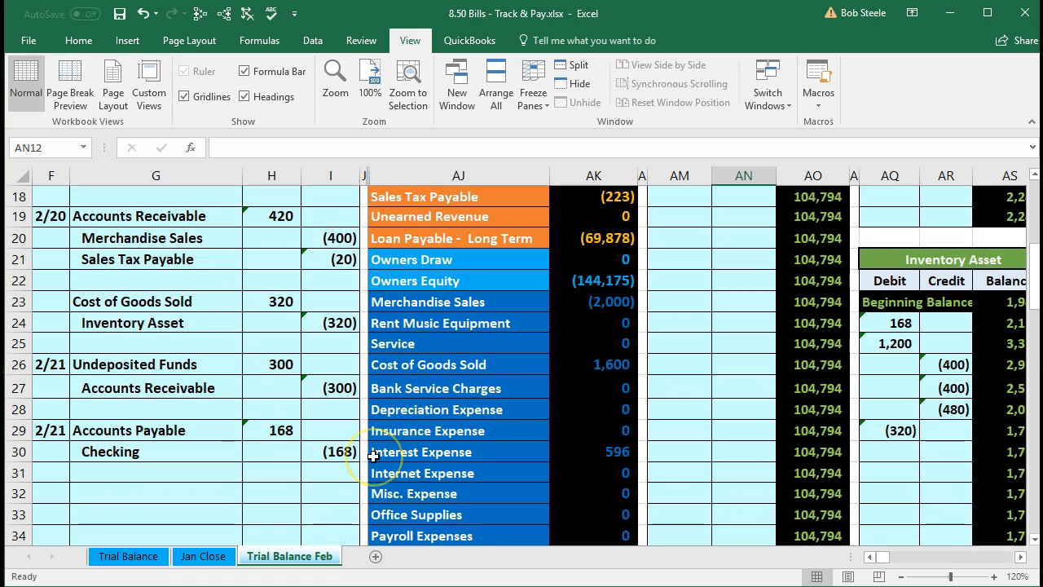
scroll(663, 422, "up", 3)
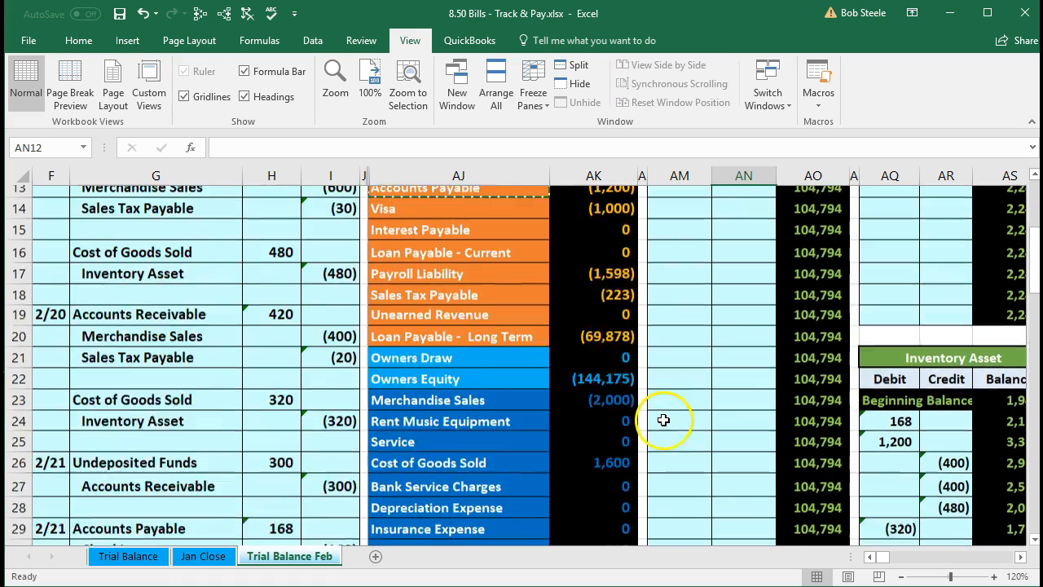
left_click(747, 259)
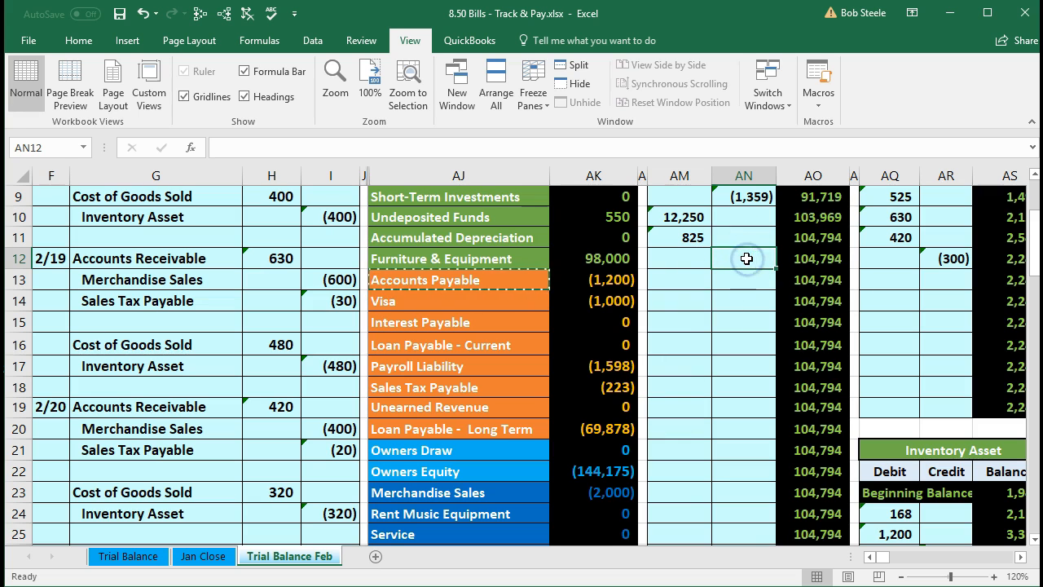
type("=")
scroll(435, 342, "down", 2)
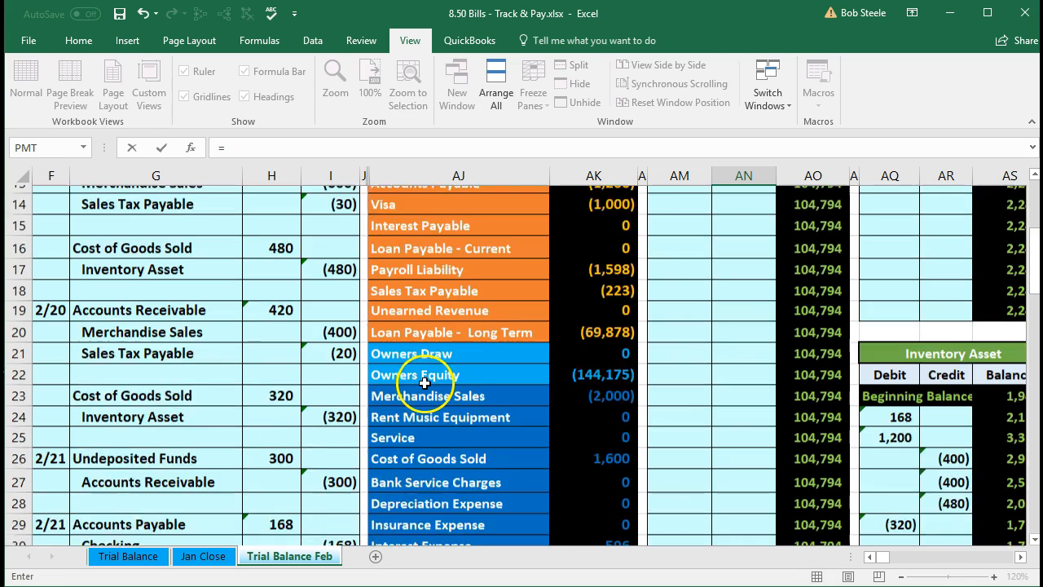
scroll(425, 383, "down", 2)
left_click(343, 452)
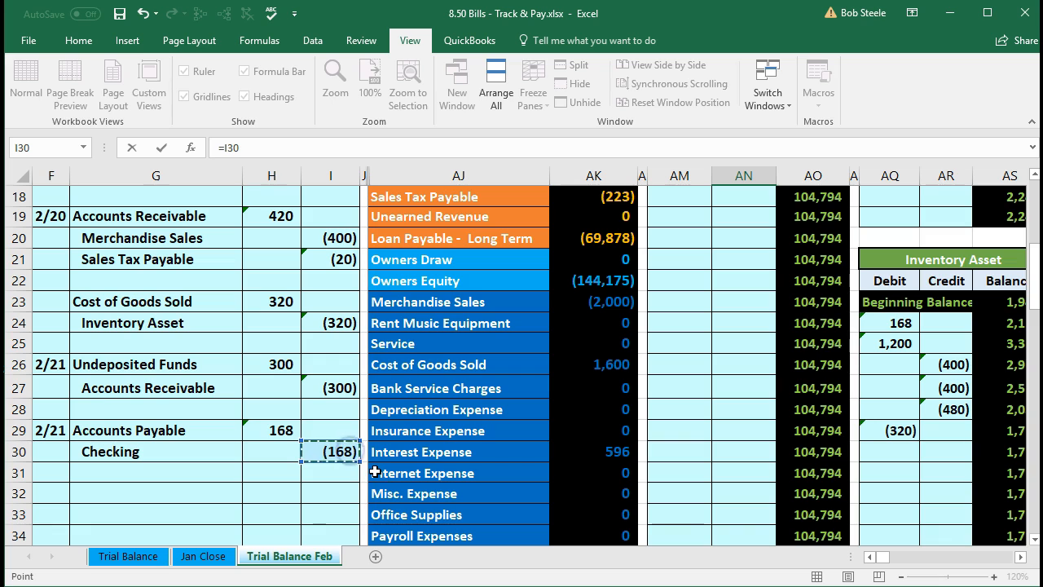
key("Return")
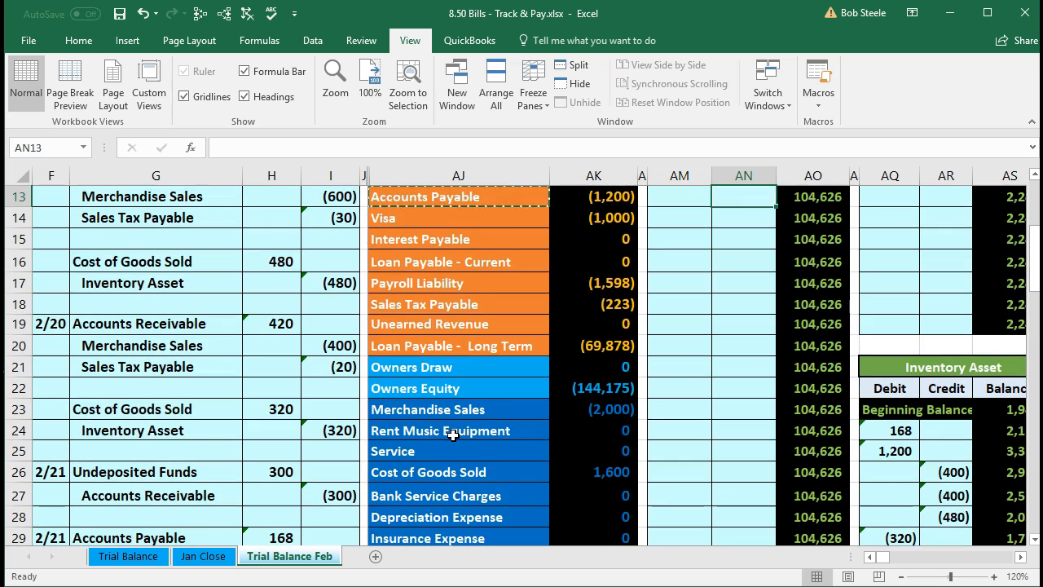
- Check the Checking ledger balance in AO12 and the matching Checking amount on the trial balance in AK5
scroll(454, 432, "up", 3)
left_click(803, 373)
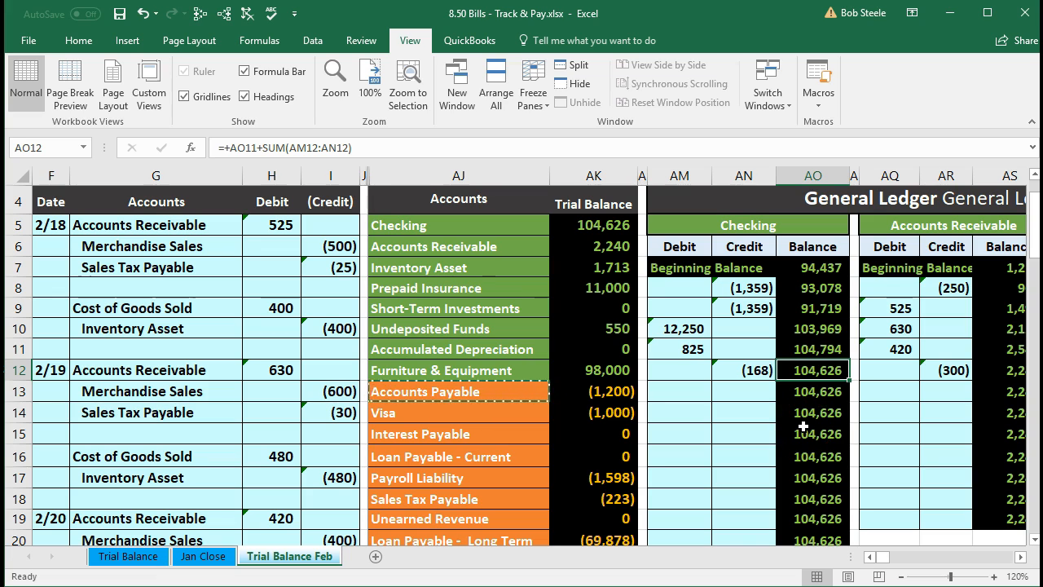
key("Left")
key("Left")
key("Left")
key("Left")
key("Up")
key("Up")
key("Up")
key("Up")
key("Up")
key("Up")
key("Up")
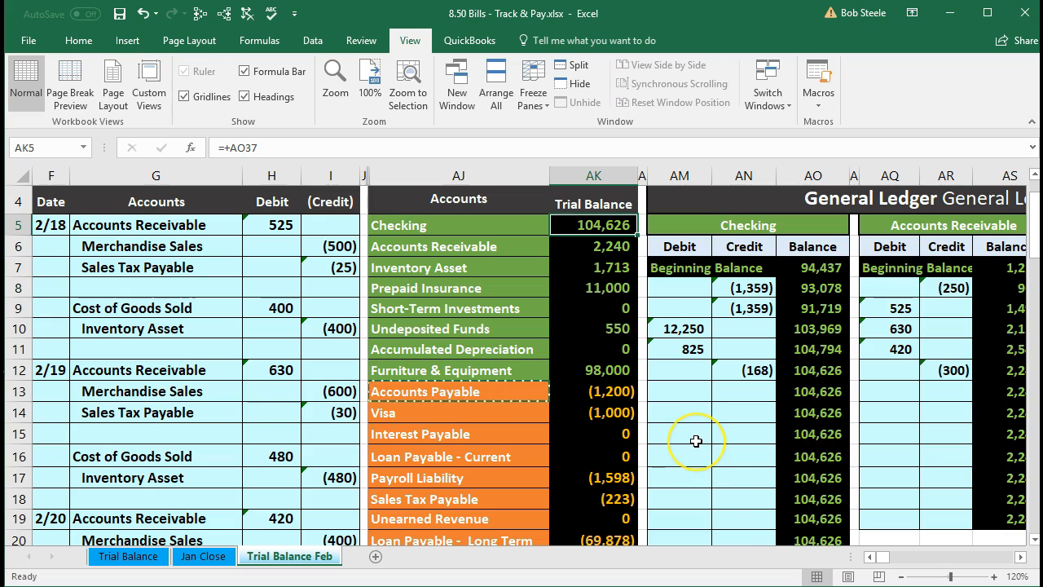
- Check the total debits minus credits in AK38 and review the Accounts Payable debit line in journal row 29
scroll(696, 440, "down", 7)
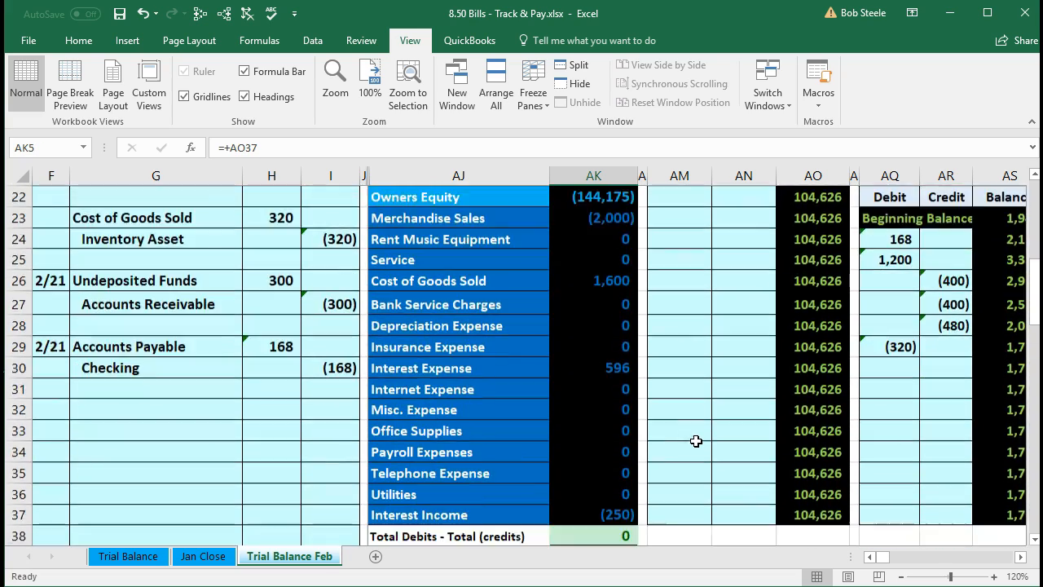
left_click(618, 474)
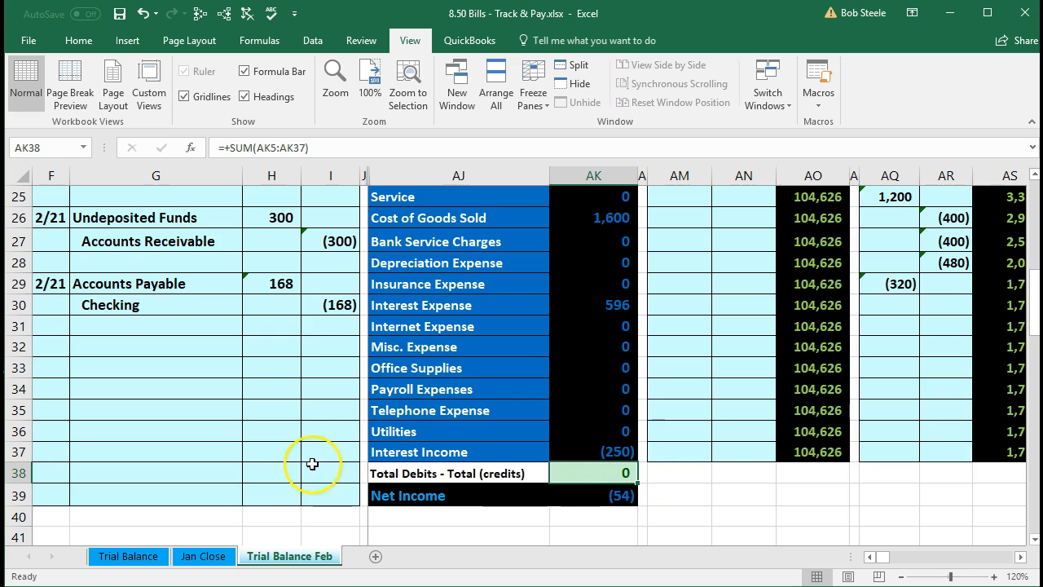
scroll(303, 452, "up", 1)
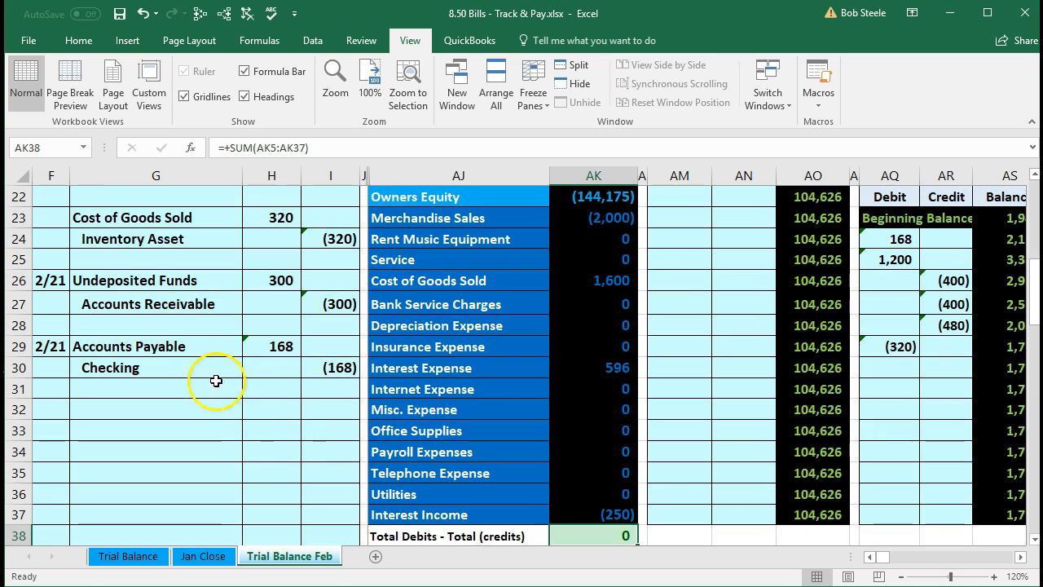
left_click(190, 342)
left_click_drag(190, 343, 247, 335)
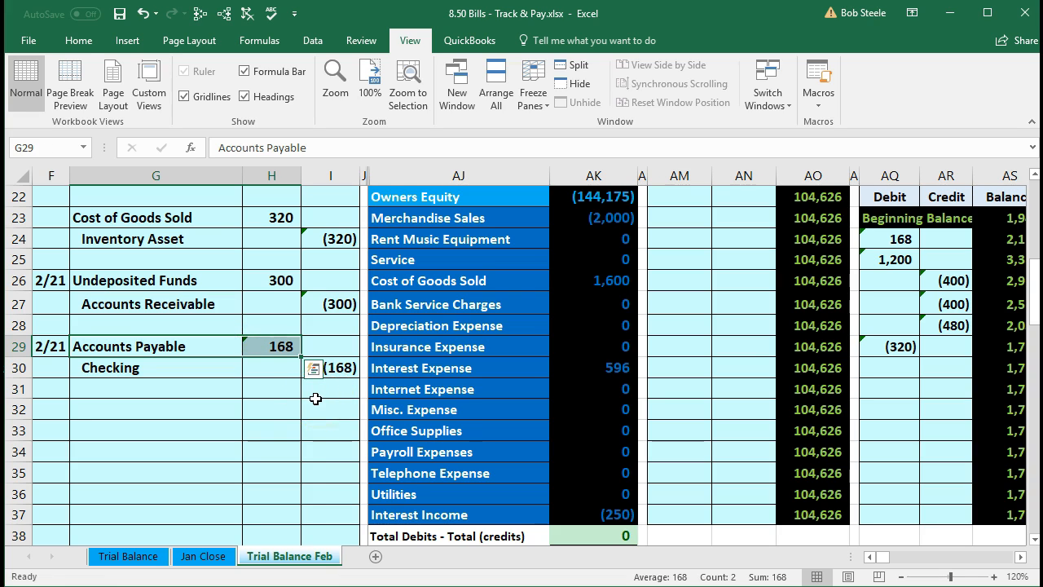
- Check the Accounts Payable amount on the trial balance in AK13
scroll(334, 413, "up", 2)
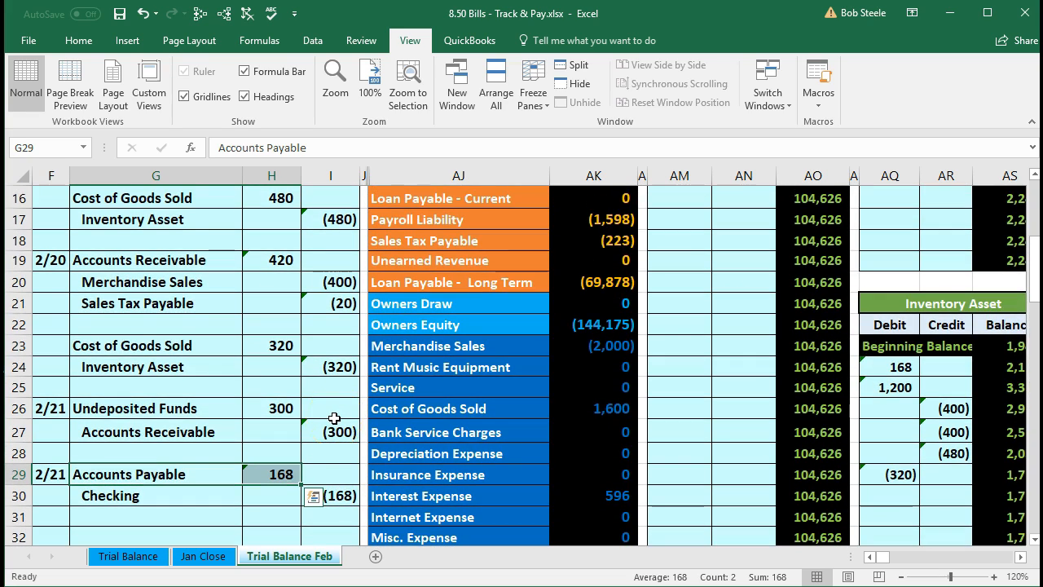
scroll(334, 418, "up", 2)
left_click(581, 269)
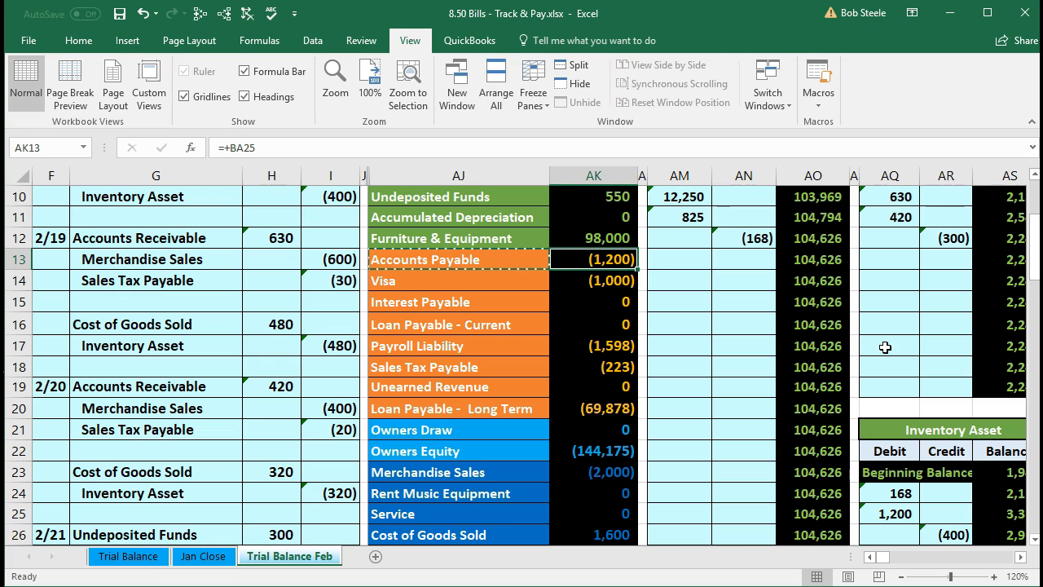
- Locate the Accounts Payable Subsidiary Ledger and examine its total and the Epiphone and Fender vendor accounts
key("Right")
key("Right")
key("Right")
key("Right")
key("Right")
key("Right")
key("Right")
key("Right")
key("Right")
key("Right")
key("Right")
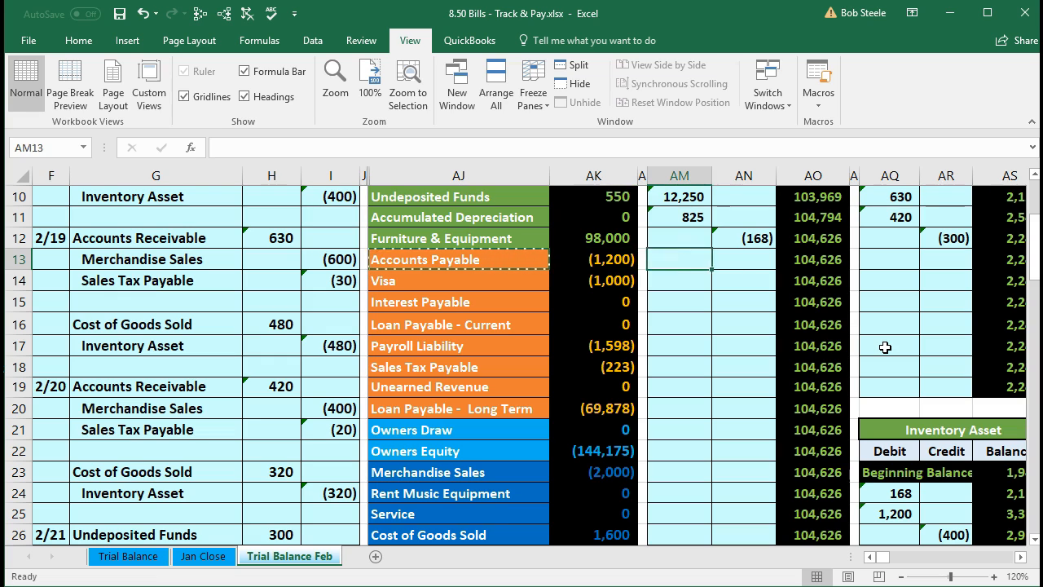
key("Right")
key("Right")
key("Right")
key("Right")
key("Right")
key("Right")
key("Right")
key("Right")
key("Right")
key("Right")
key("Right")
key("Right")
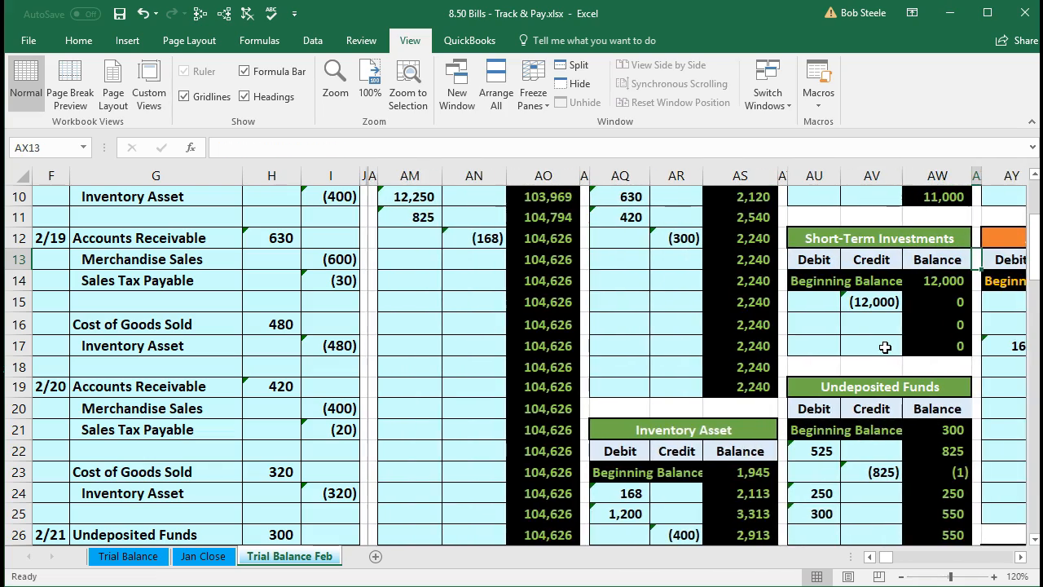
key("Right")
key("Right")
key("Right")
key("Right")
key("Right")
key("Right")
key("Right")
key("Right")
key("Right")
key("Right")
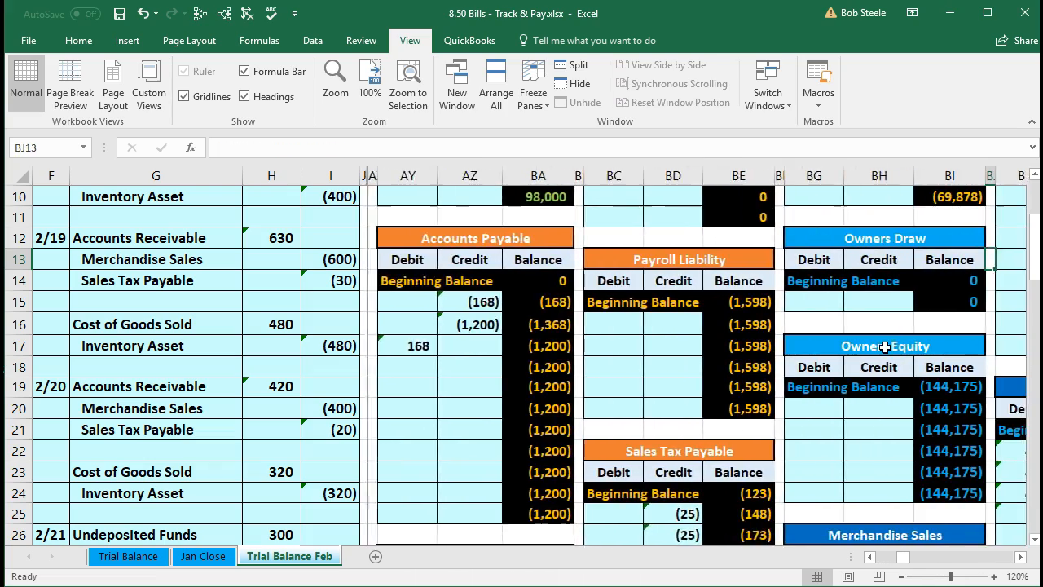
key("Right")
key("Right")
key("Right")
key("Right")
key("Right")
key("Right")
key("Right")
key("Right")
key("Right")
key("Right")
key("Right")
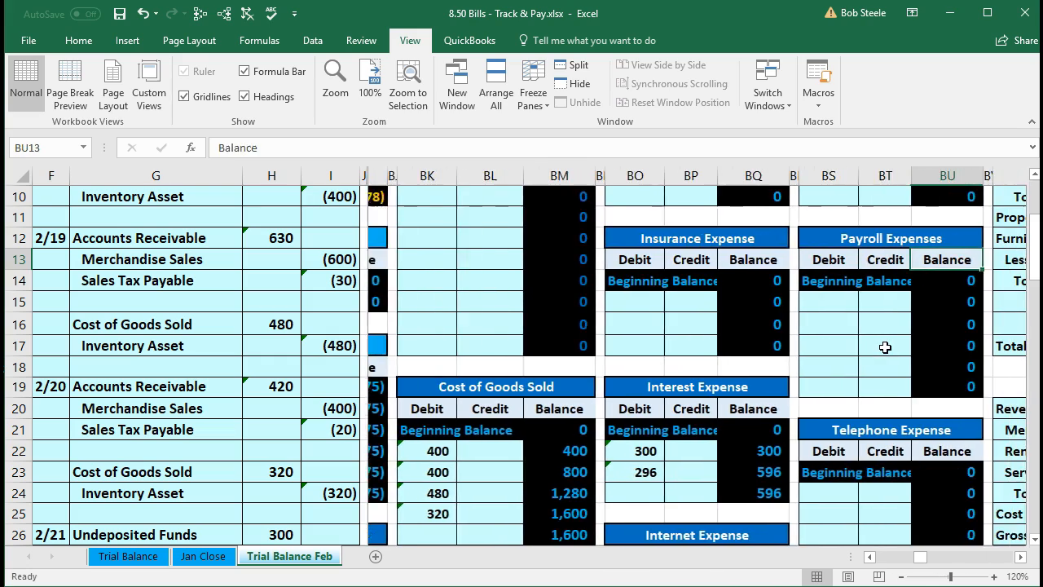
key("Right")
key("Right")
key("Right")
key("Right")
key("Right")
key("Right")
key("Right")
key("Right")
key("Right")
key("Right")
key("Right")
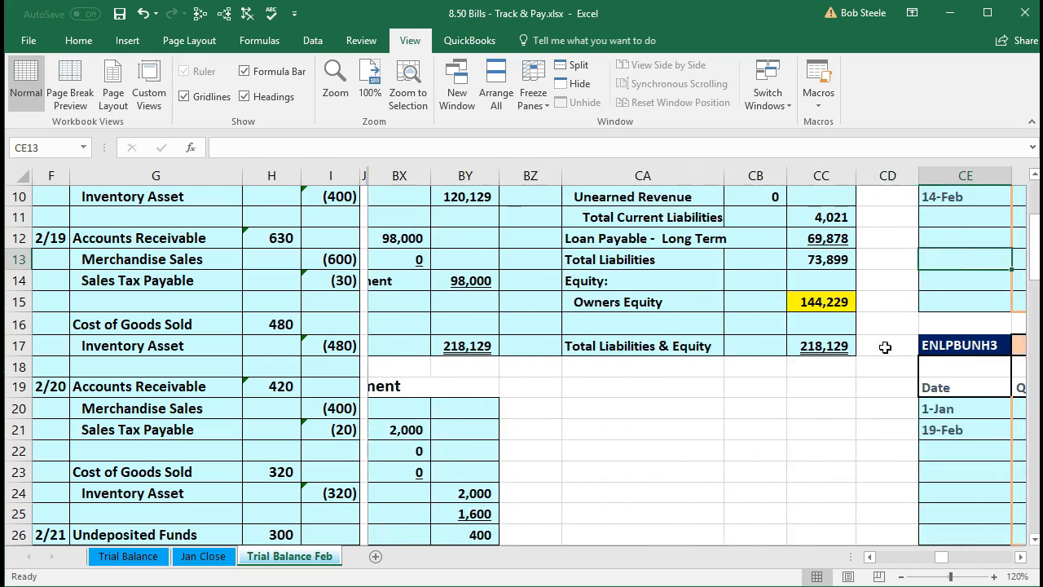
key("Right")
key("Right")
key("Right")
key("Right")
key("Right")
key("Right")
key("Right")
key("Right")
key("Right")
key("Right")
key("Right")
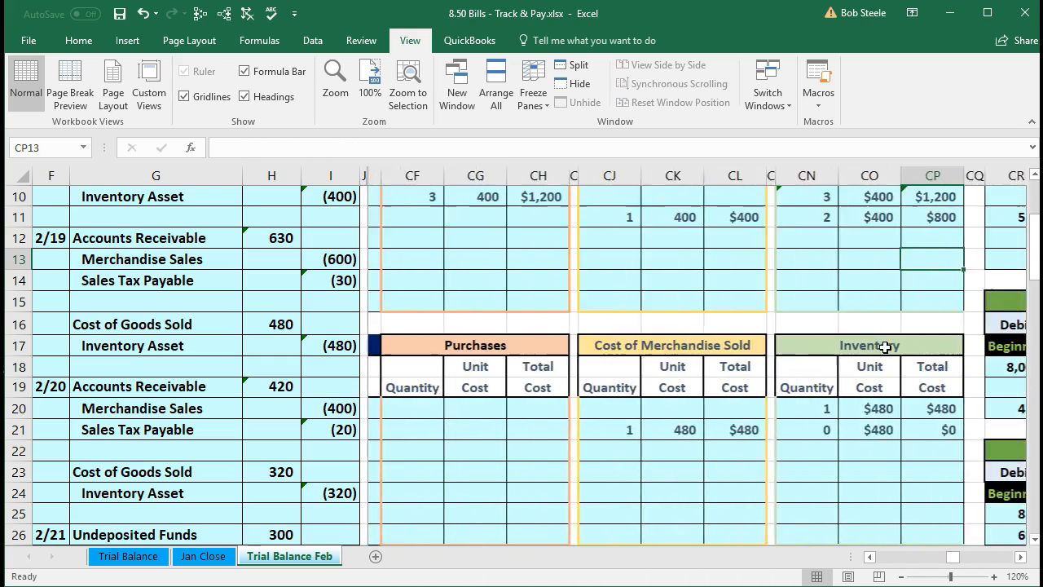
key("Right")
key("Right")
key("Right")
key("Right")
key("Right")
key("Right")
key("Right")
key("Right")
key("Right")
key("Right")
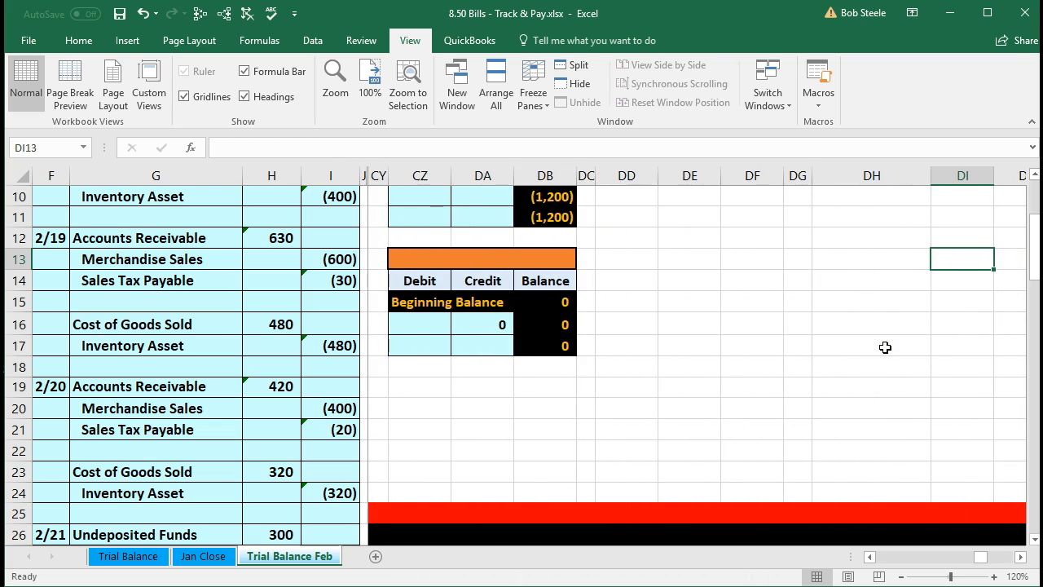
scroll(672, 350, "up", 3)
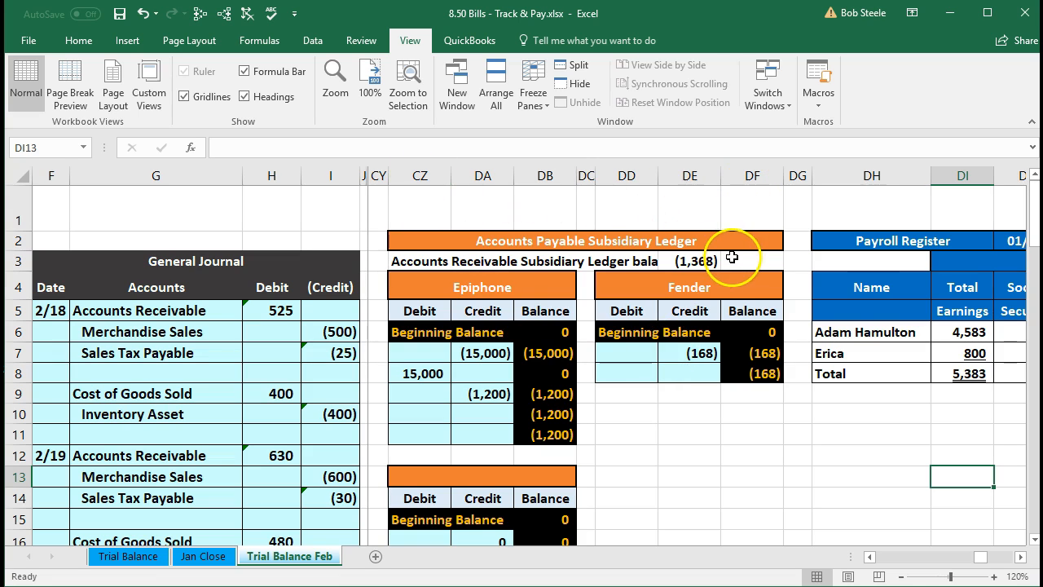
scroll(738, 252, "down", 1)
scroll(652, 259, "up", 1)
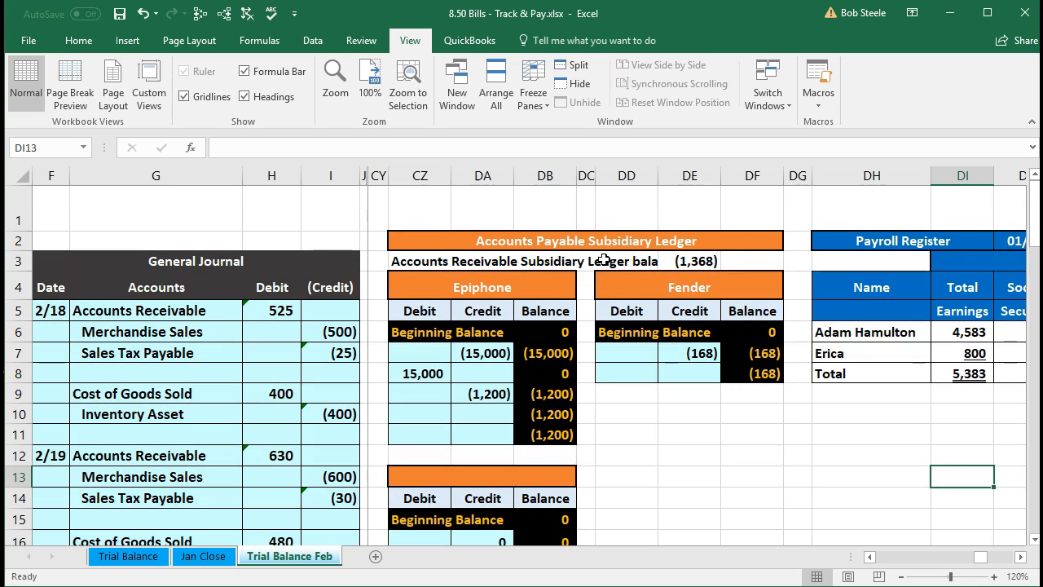
- Post the bill payment to the Fender account's debit cell DD8 by linking it to the Accounts Payable debit in H29
left_click(643, 369)
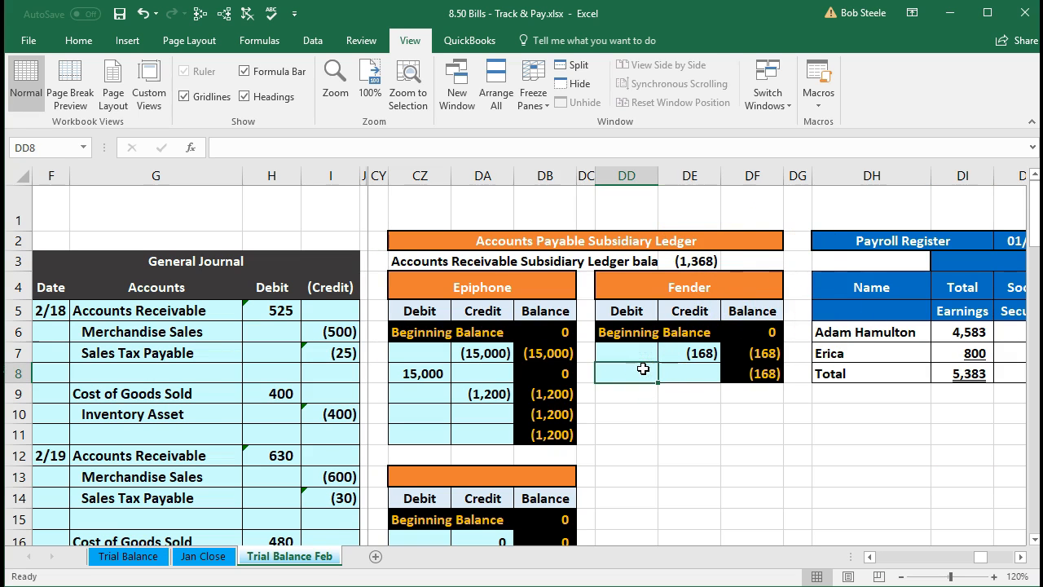
scroll(643, 369, "down", 5)
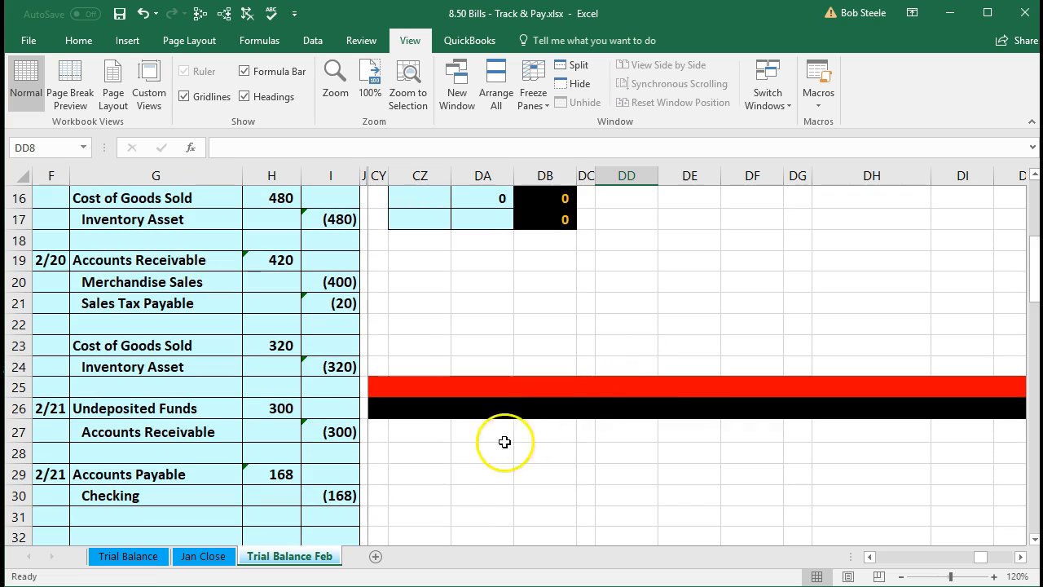
scroll(530, 420, "up", 5)
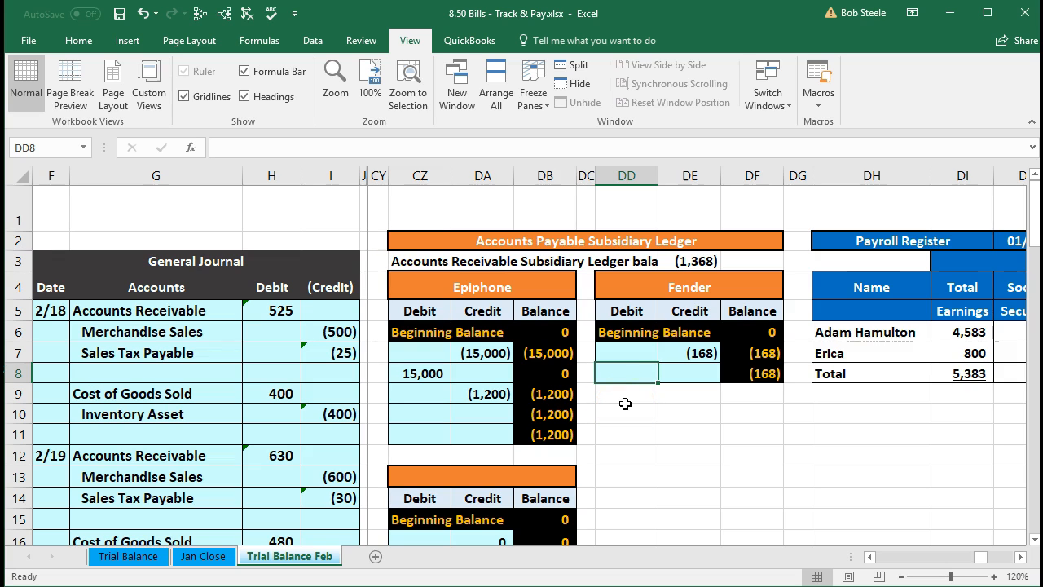
type("=")
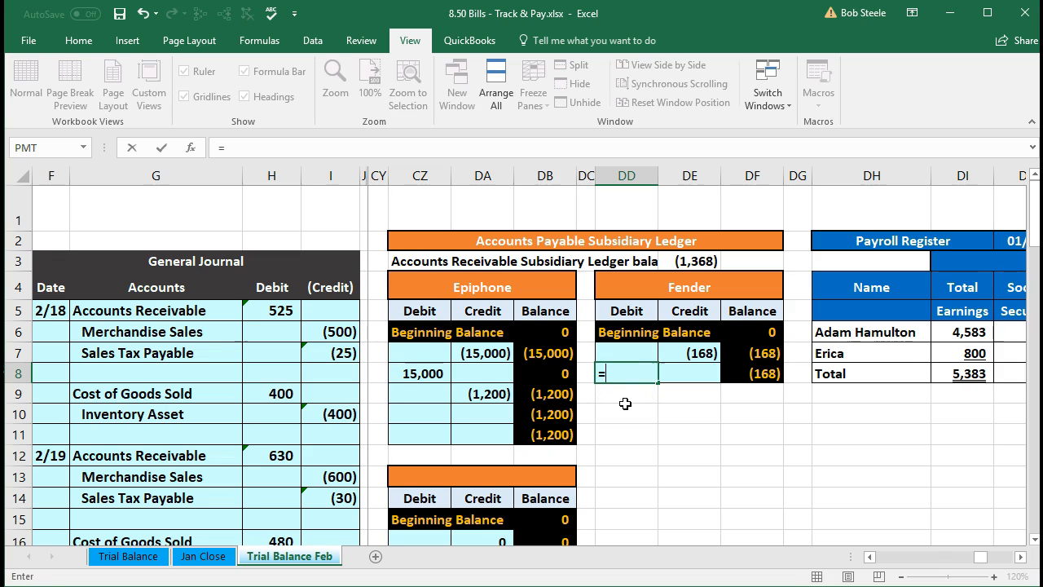
scroll(625, 403, "down", 6)
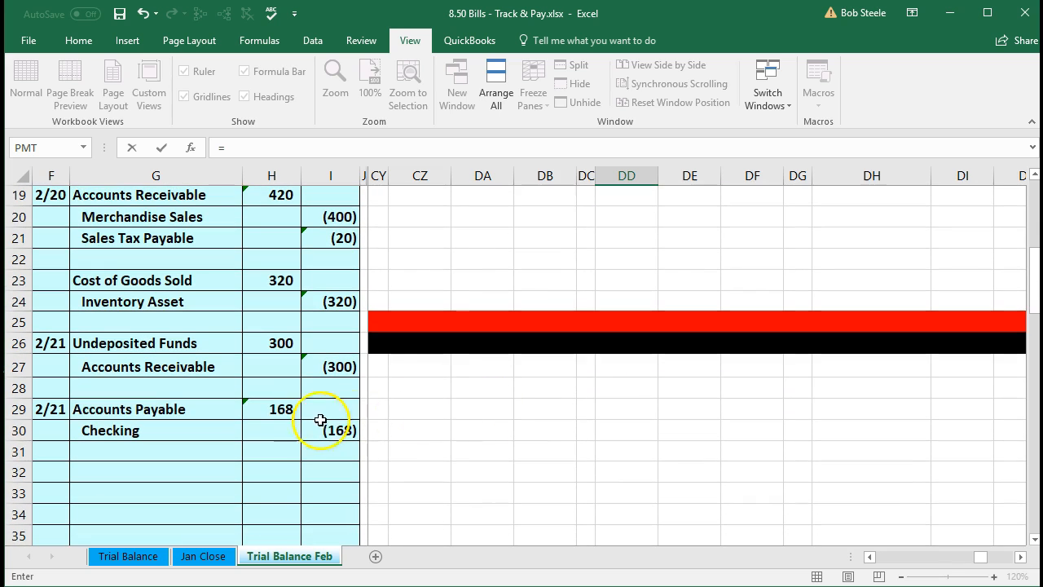
left_click(280, 410)
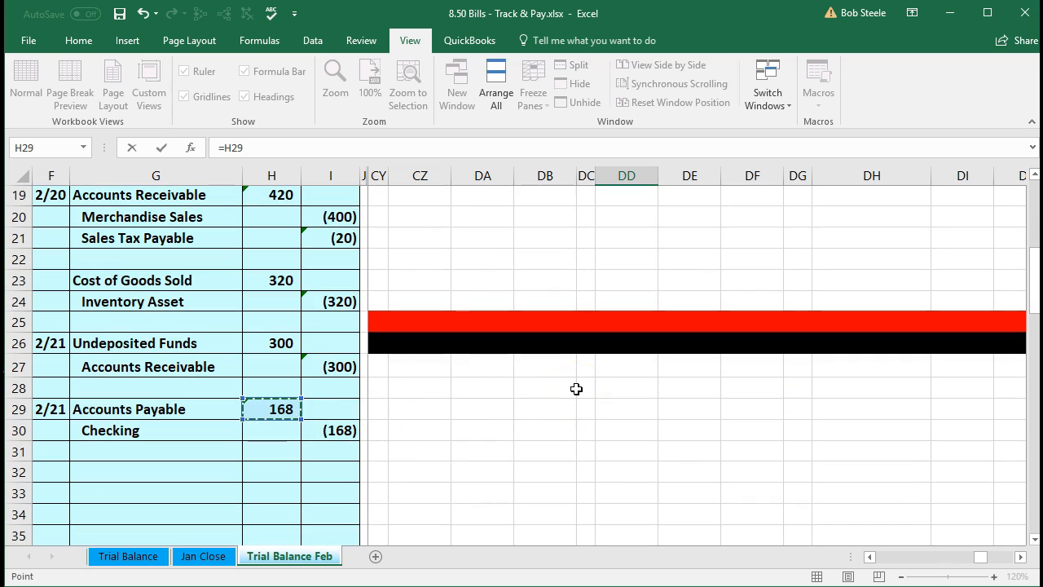
key("Return")
scroll(574, 384, "up", 3)
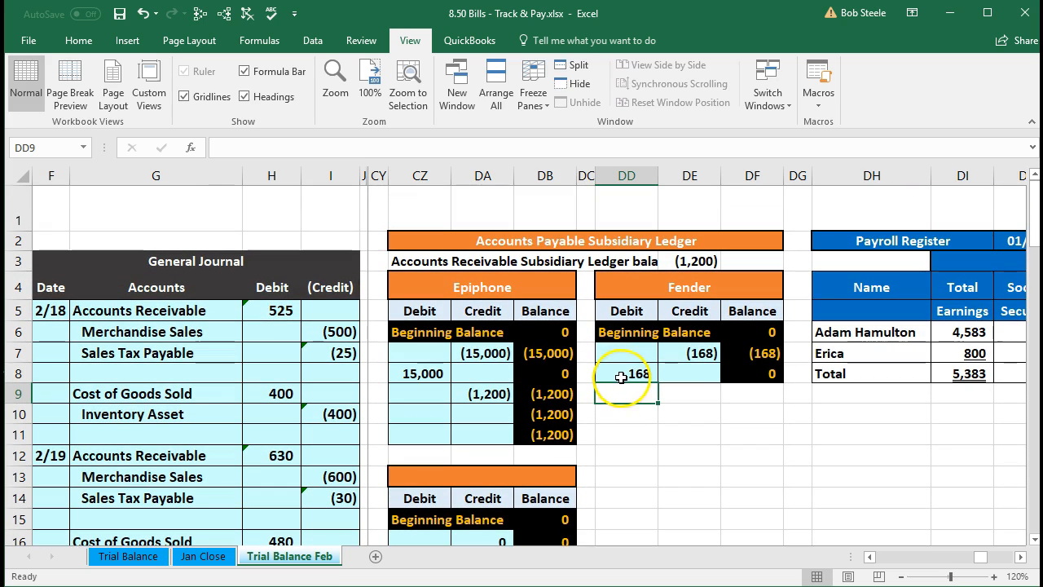
- Check the Fender balance in DF8 and review which vendor balances the subsidiary ledger total formula in DE3 adds up
left_click(766, 375)
scroll(766, 375, "down", 3)
scroll(766, 375, "up", 3)
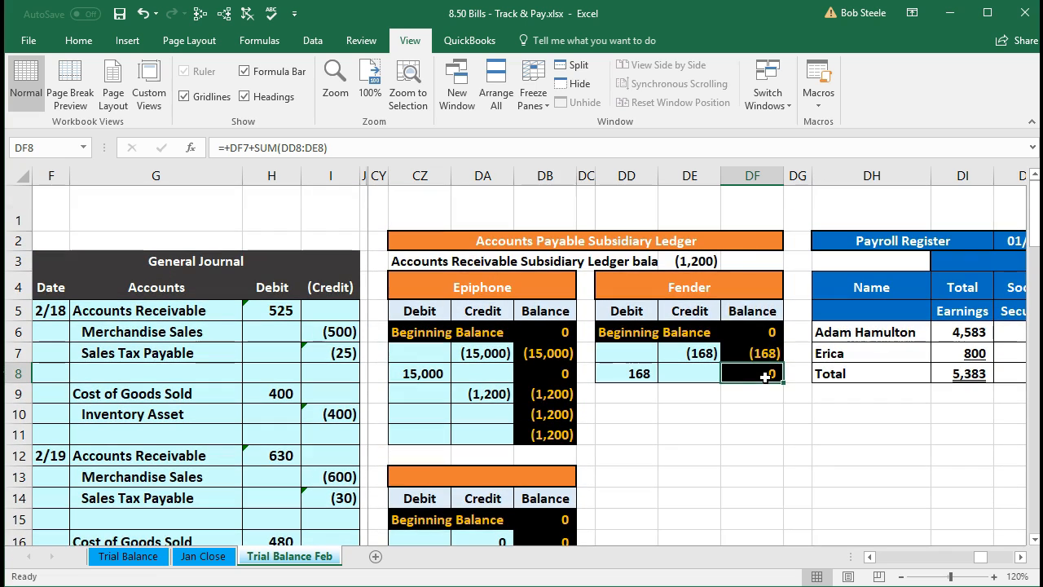
double_click(694, 259)
scroll(704, 324, "down", 1)
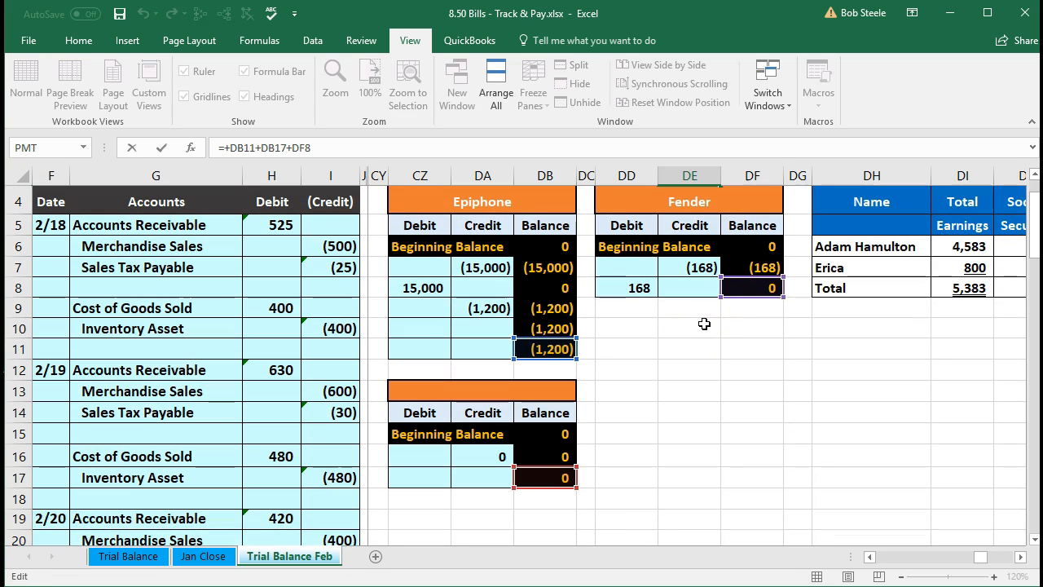
key("Return")
scroll(700, 309, "up", 1)
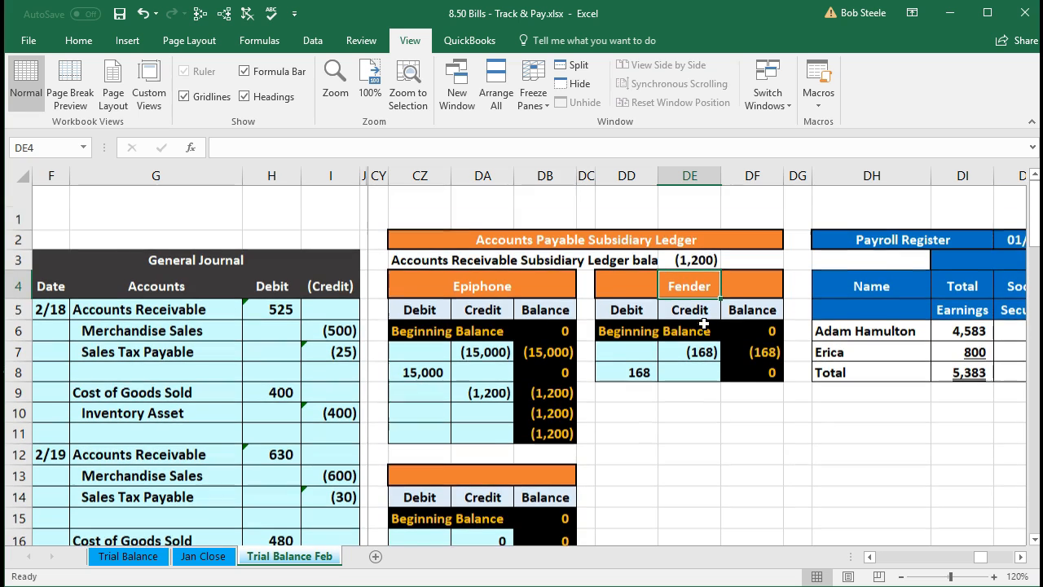
left_click(695, 263)
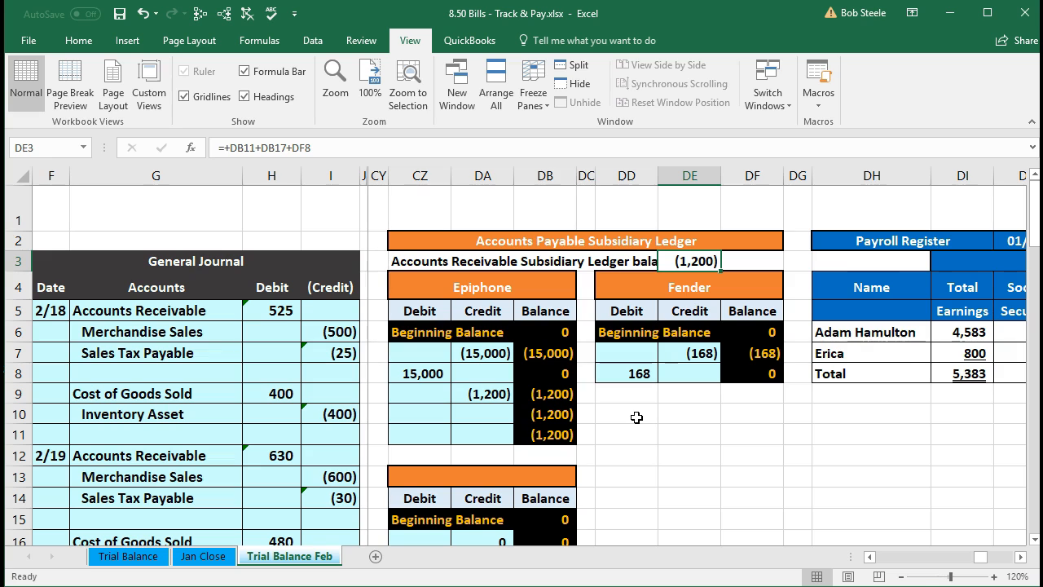
- Check the Accounts Payable amount on the trial balance in AK13 against the subsidiary ledger total
left_click(334, 352)
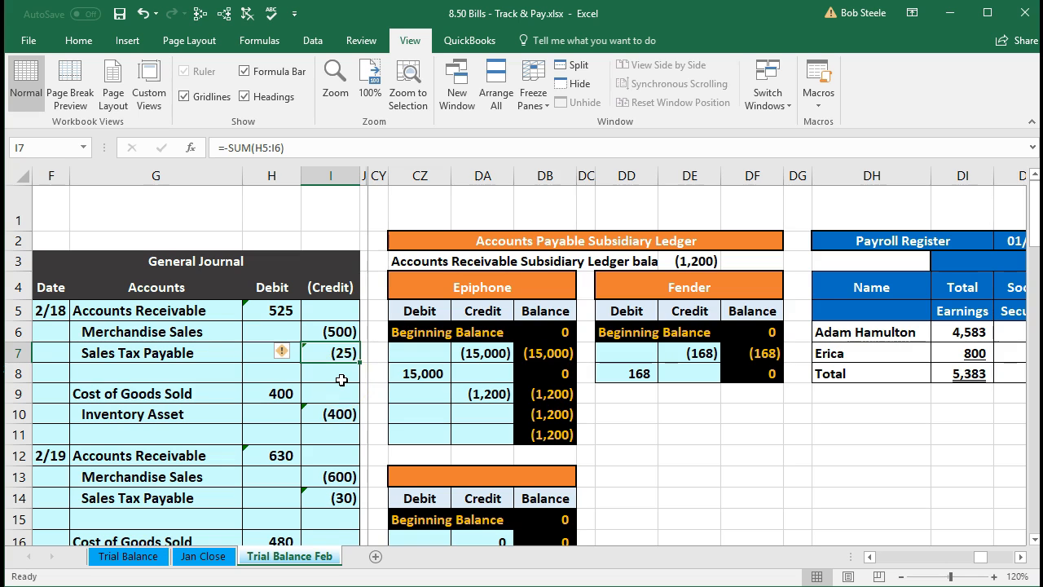
key("Right")
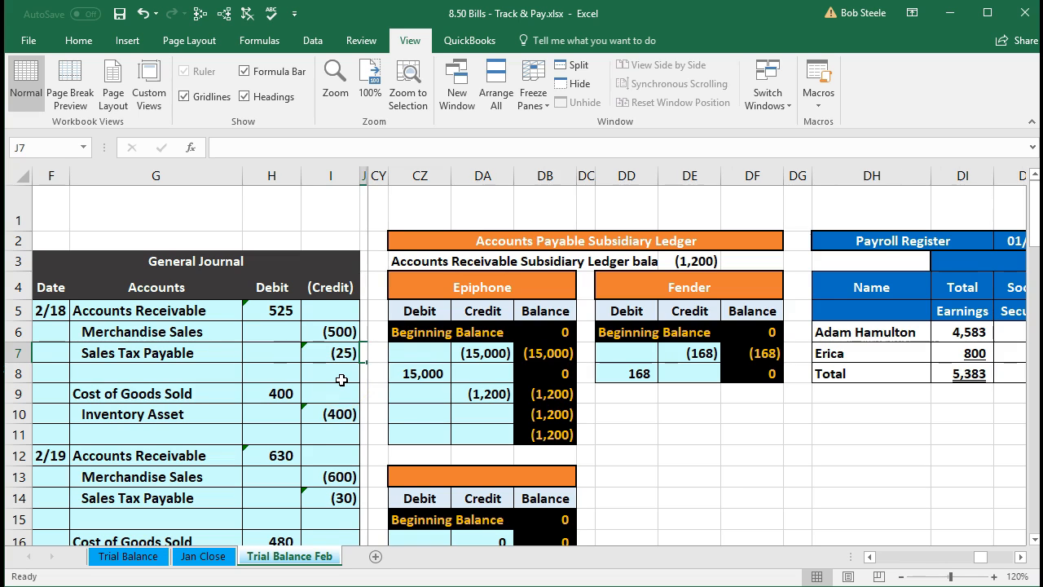
key("Right")
key("Down")
key("Down")
key("Down")
key("Down")
key("Down")
key("Down")
key("ctrl+c")
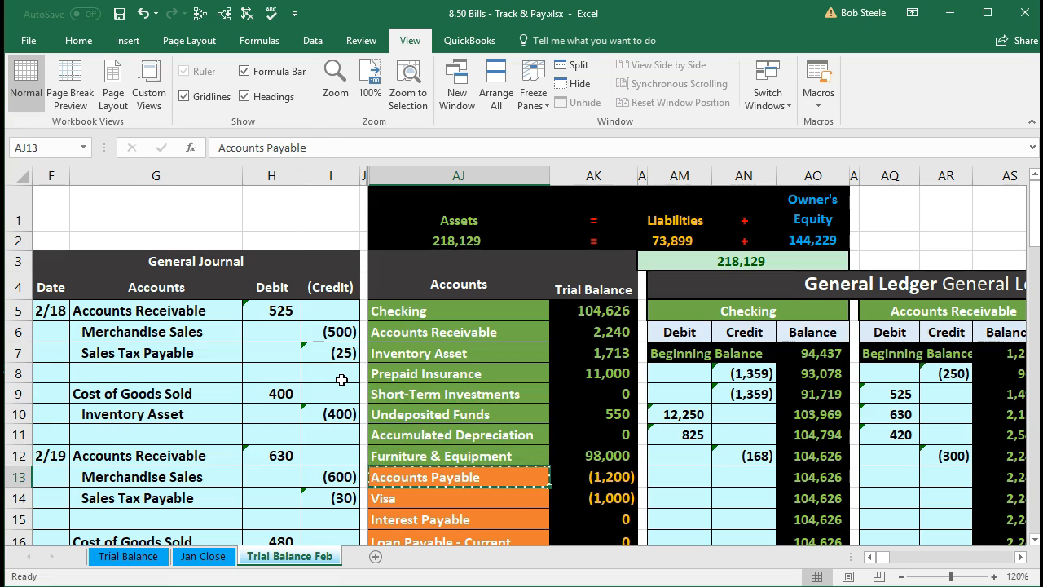
key("Right")
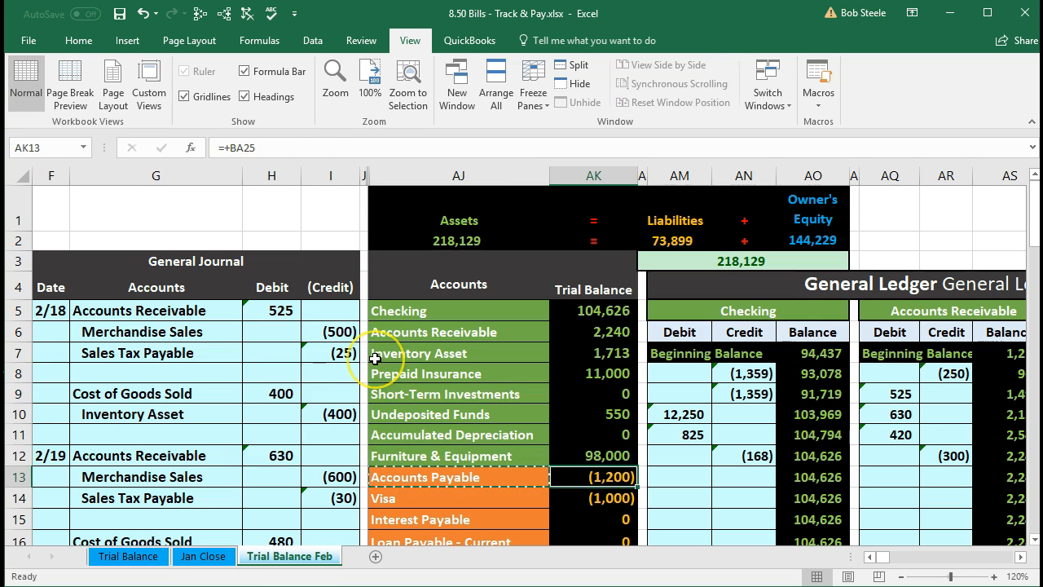
scroll(383, 363, "down", 3)
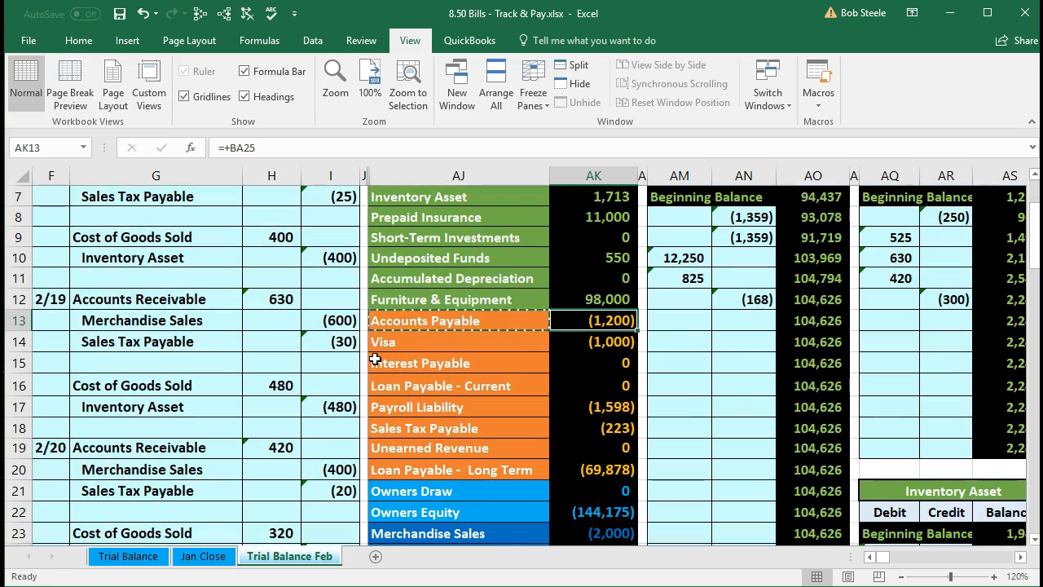
scroll(375, 359, "down", 4)
scroll(375, 359, "up", 5)
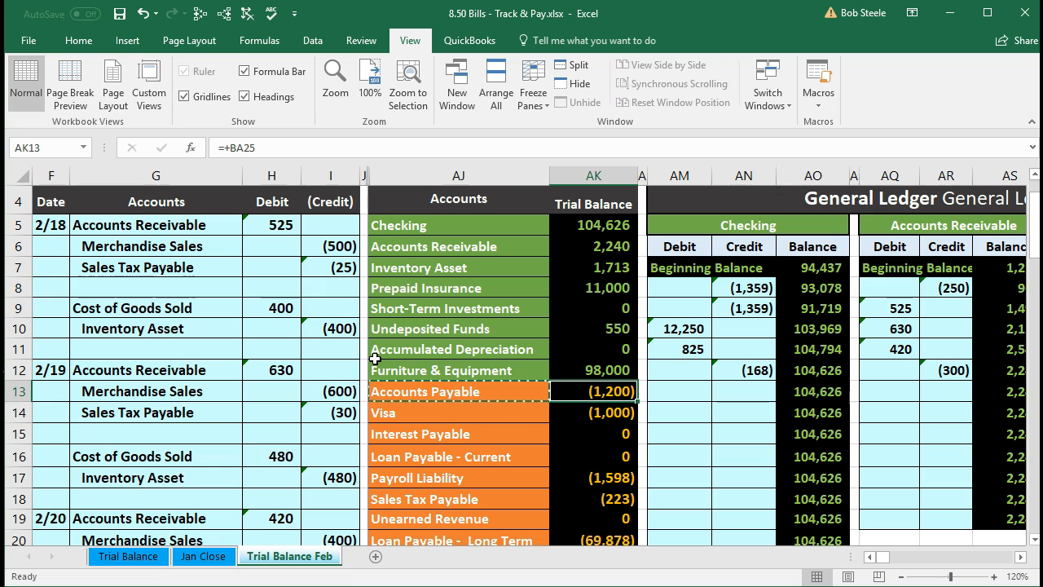
- Trace the dependents of the Checking amount in AK5 and the Accounts Payable amount in AK13 on the trial balance
left_click(596, 224)
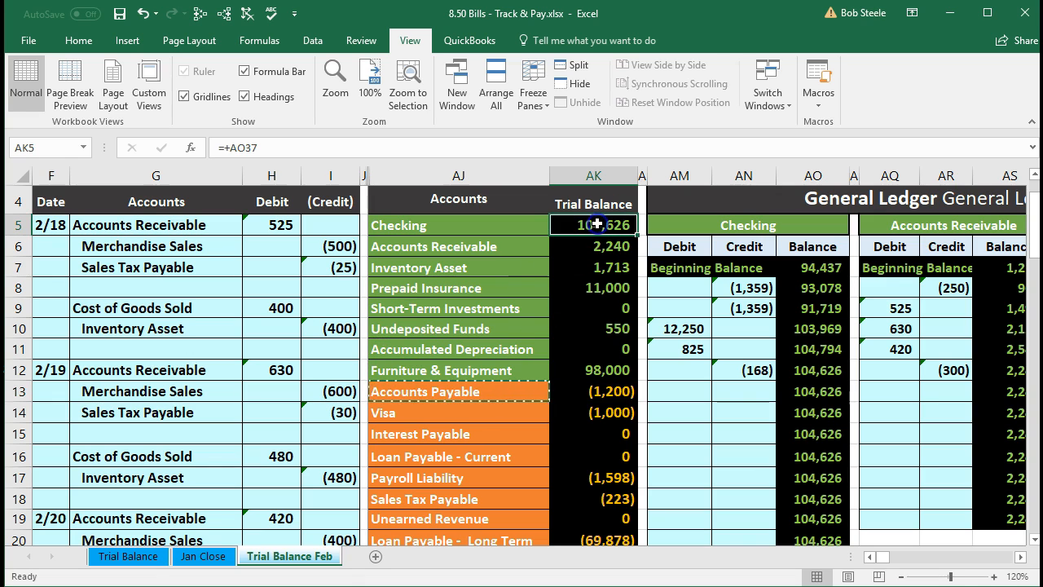
left_click(225, 15)
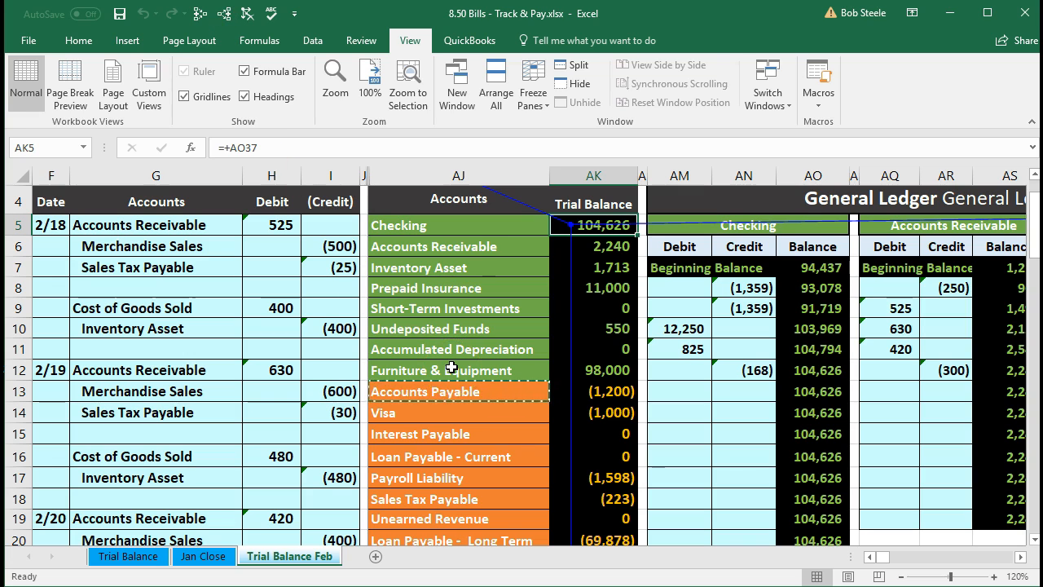
left_click(595, 392)
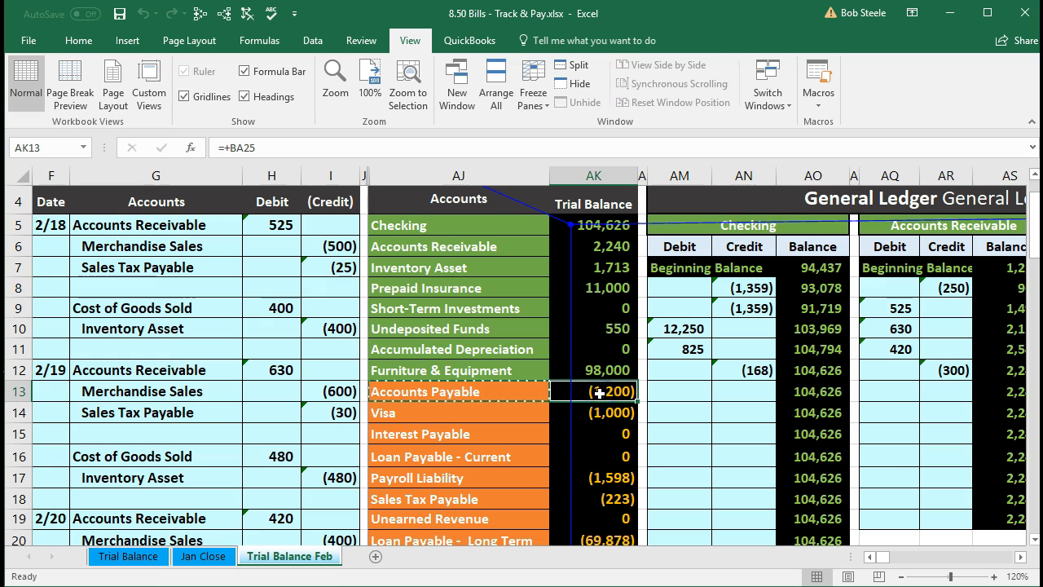
left_click(225, 14)
- Follow the dependent arrows across the general ledger to the Balance Sheet
left_click(689, 300)
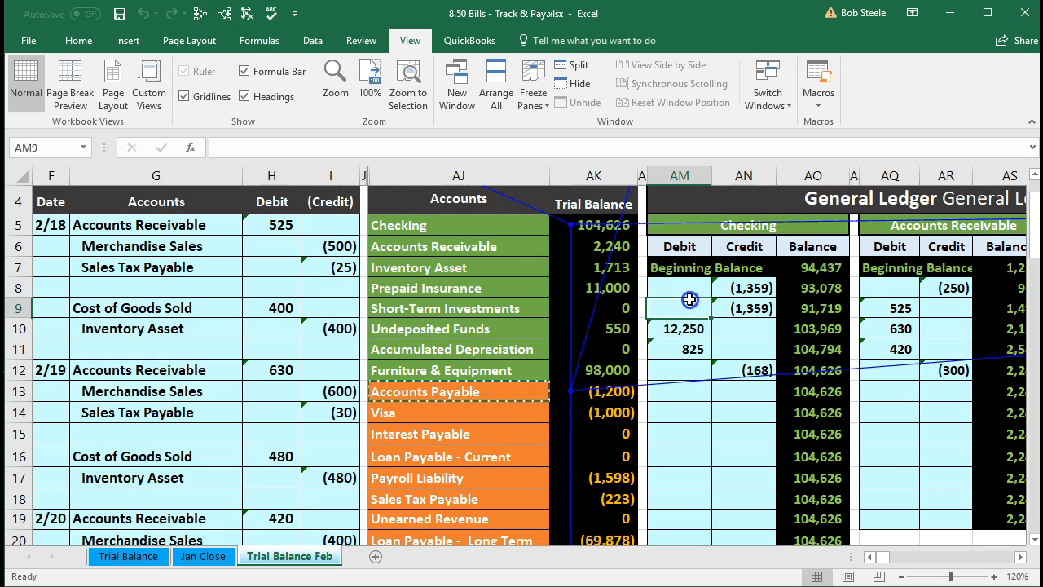
key("Right")
key("Right")
key("Right")
key("Right")
key("Right")
key("Right")
key("Right")
key("Right")
key("Right")
key("Right")
key("Right")
key("Right")
key("Right")
key("Right")
key("Right")
key("Right")
key("Right")
key("Right")
key("Right")
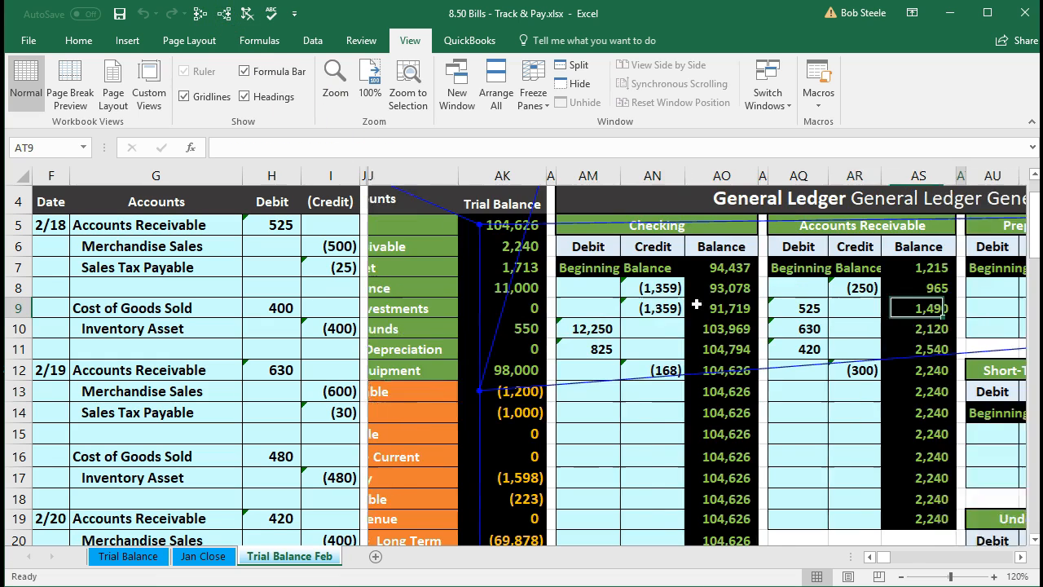
key("Right")
key("Right")
key("Right")
key("Right")
key("Right")
key("Right")
key("Right")
key("Right")
key("Right")
key("Right")
key("Right")
key("Right")
key("Right")
key("Right")
key("Right")
key("Right")
key("Right")
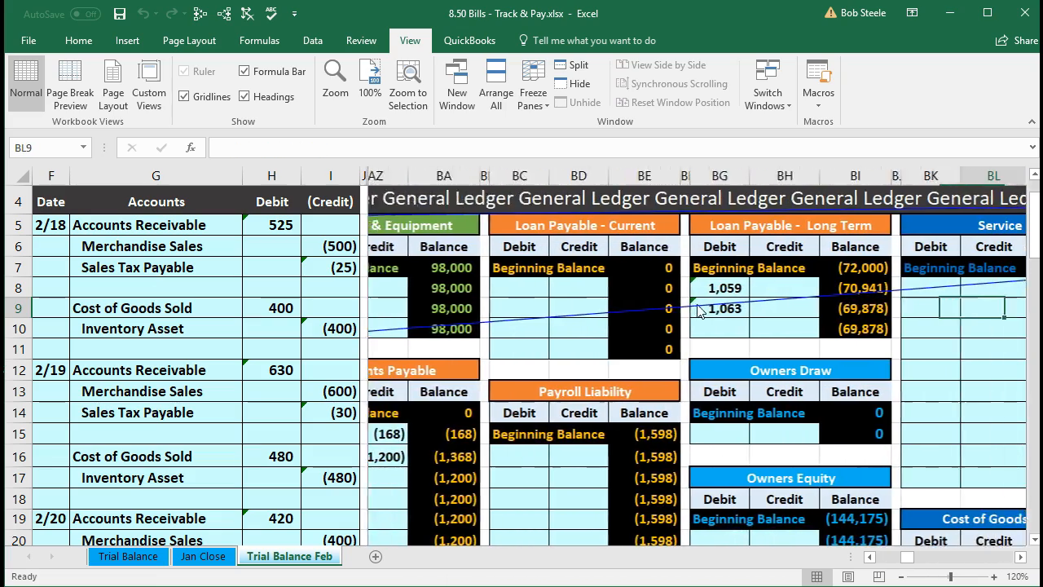
key("Right")
key("Right")
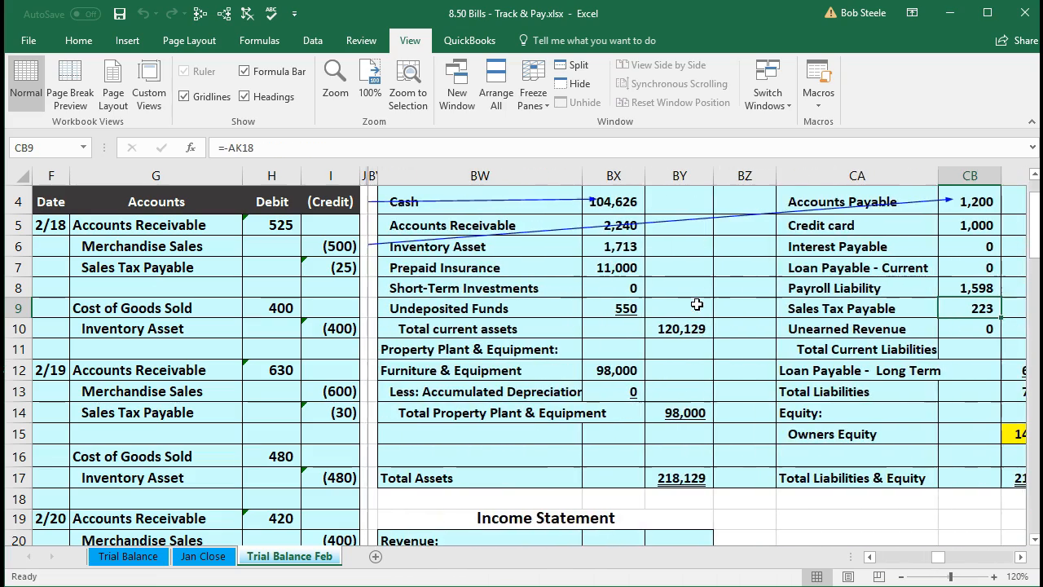
scroll(697, 305, "up", 1)
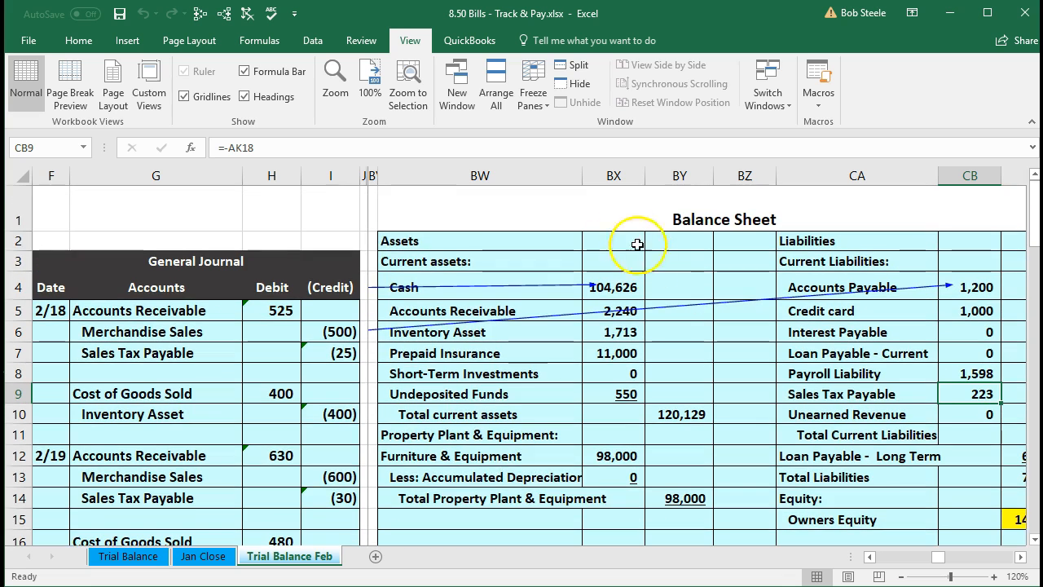
- Examine the Balance Sheet's Cash amount in BX4 and Accounts Payable amount in CB4 where the arrows end
left_click(546, 176)
left_click(951, 176)
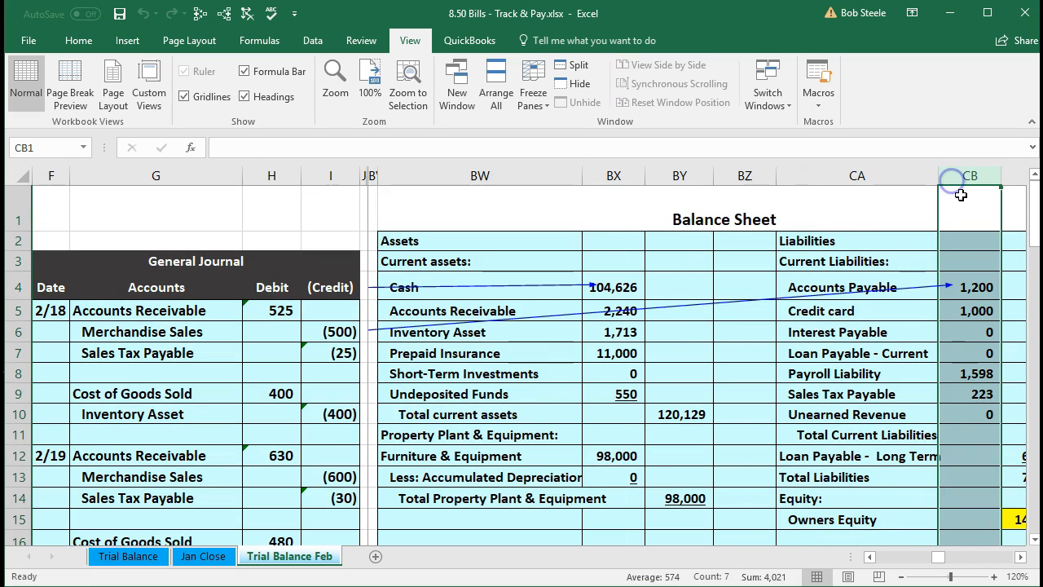
key("Right")
key("Left")
key("Left")
key("Left")
key("Left")
key("Left")
key("Left")
key("Left")
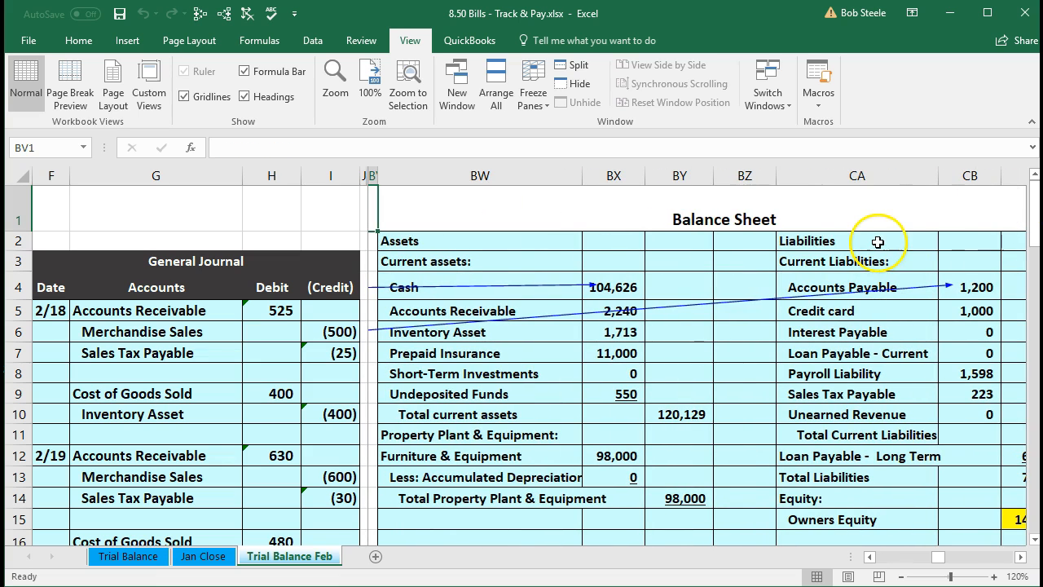
left_click(629, 283)
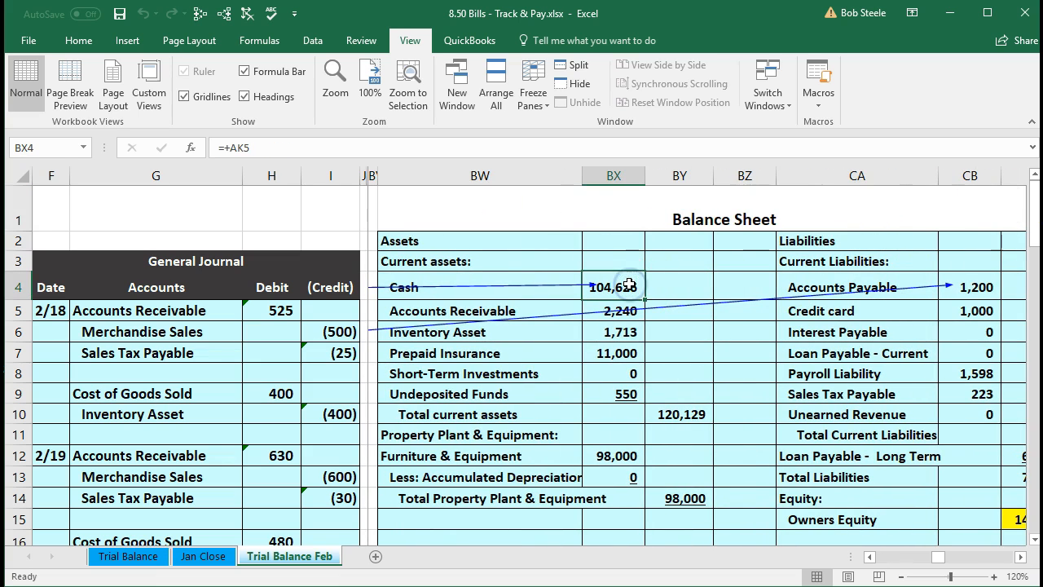
left_click(972, 285)
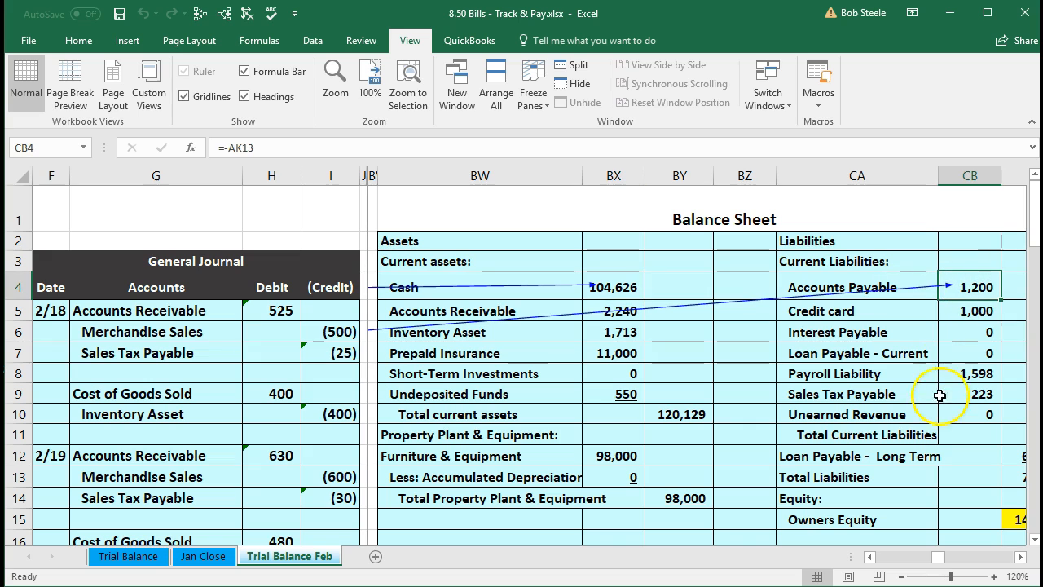
- Compare Total Assets in BY17 with Total Liabilities & Equity in CC17 on the Balance Sheet
scroll(937, 406, "down", 1)
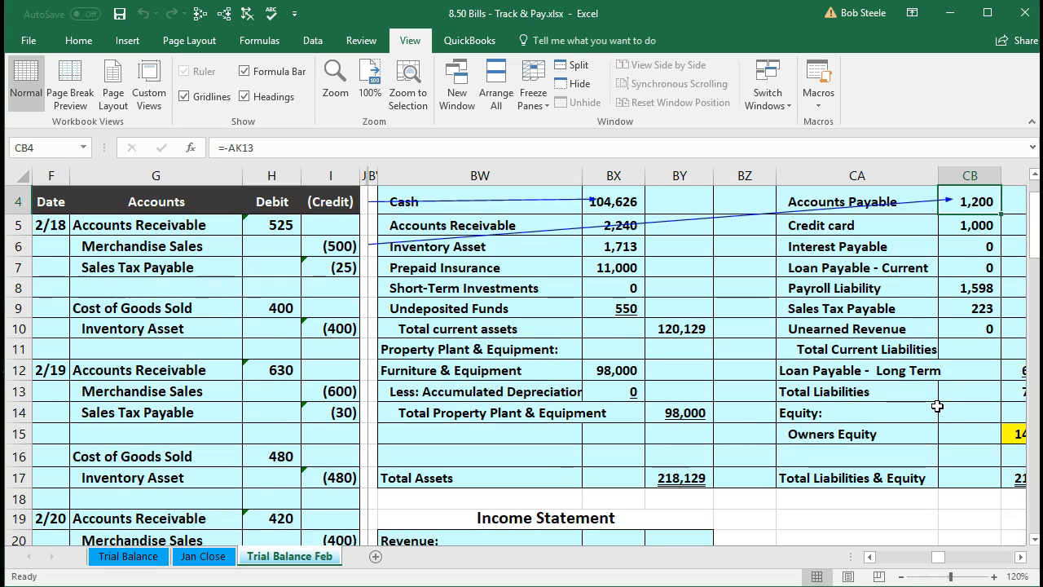
left_click(688, 477)
key("Right")
key("Right")
key("Right")
key("Right")
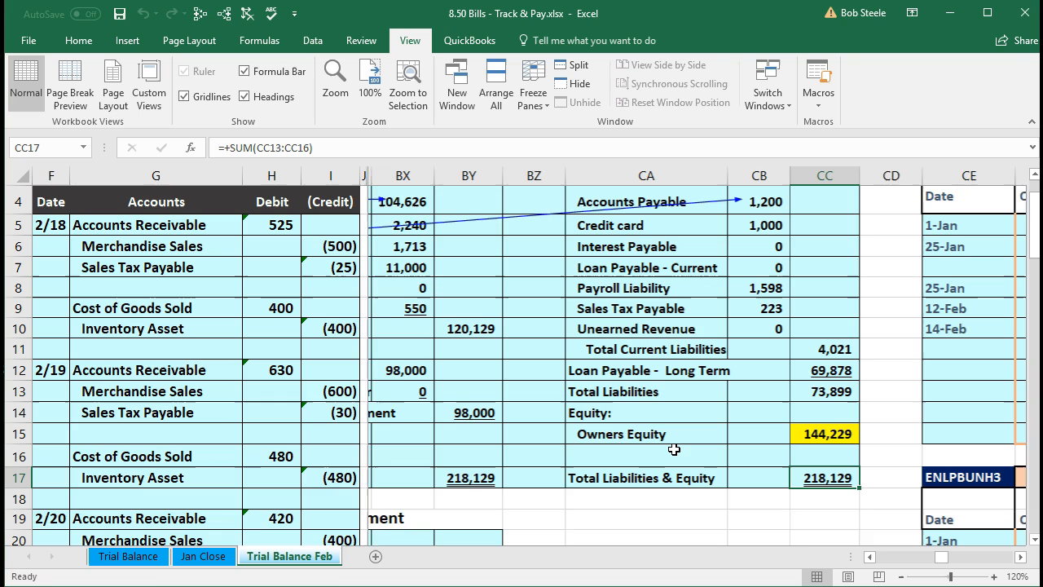
key("Left")
key("Left")
key("Left")
key("Left")
key("Left")
key("Left")
key("Left")
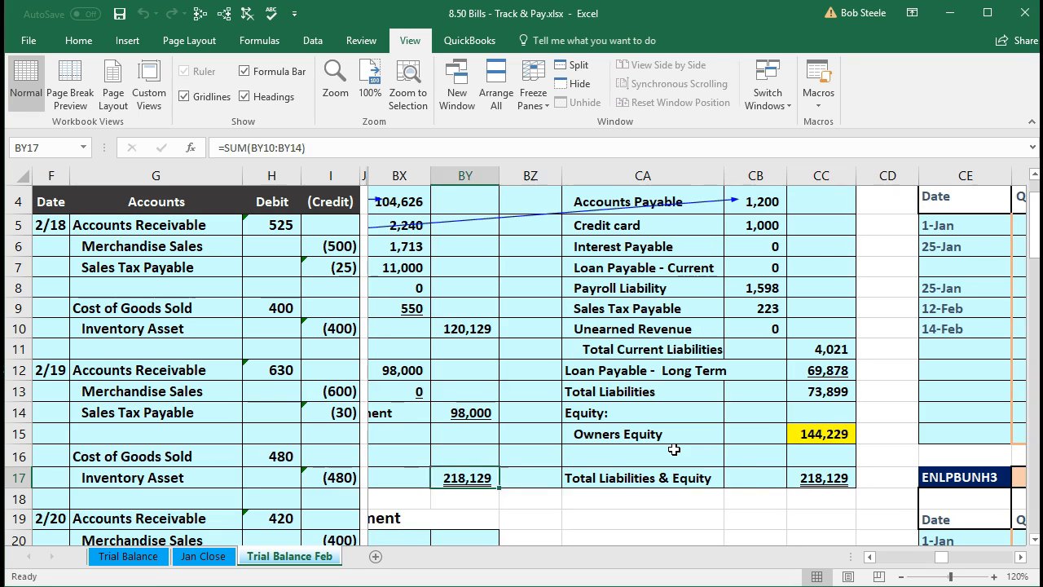
- Examine Net Income on the Income Statement in BY42 and its carryover to Ending Owner's Equity in BY50
scroll(674, 449, "down", 4)
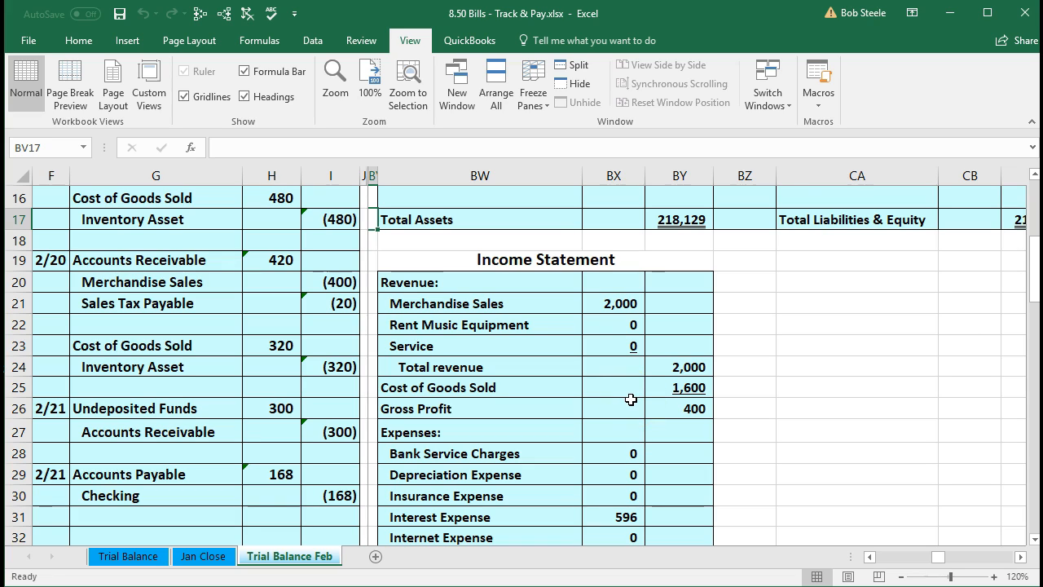
scroll(631, 399, "down", 6)
left_click(680, 366)
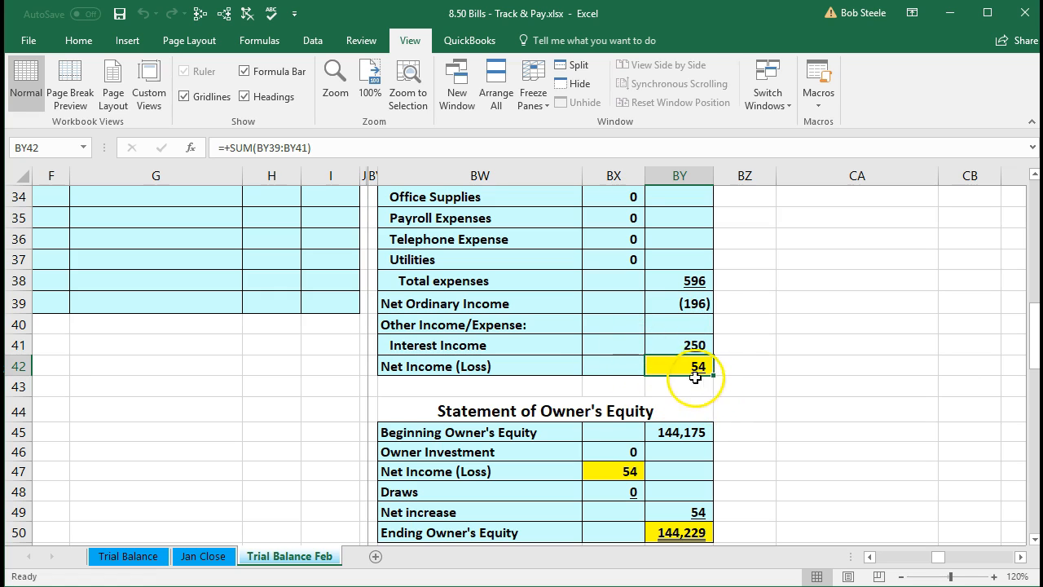
scroll(685, 369, "down", 1)
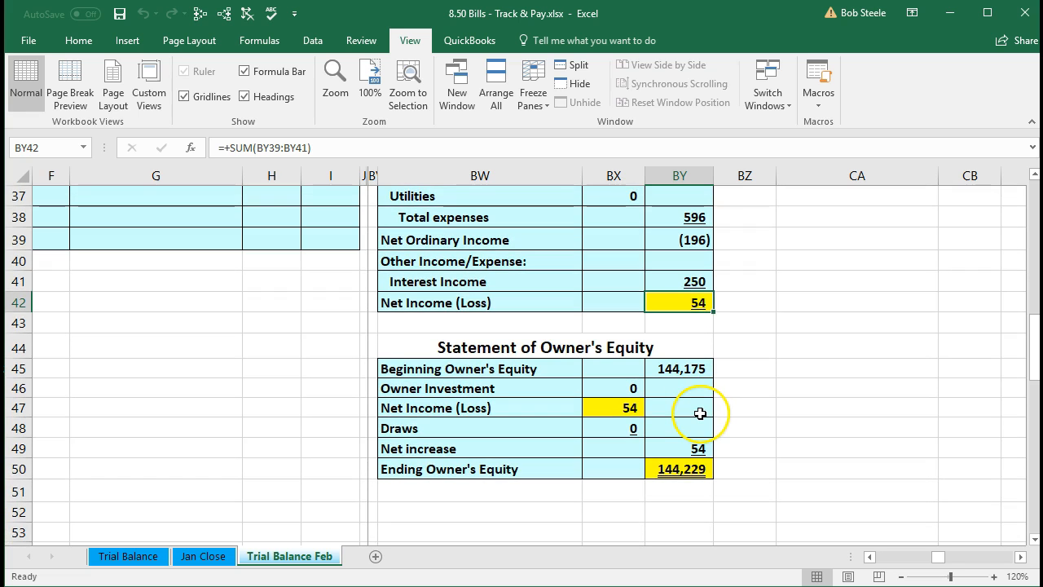
left_click(625, 406)
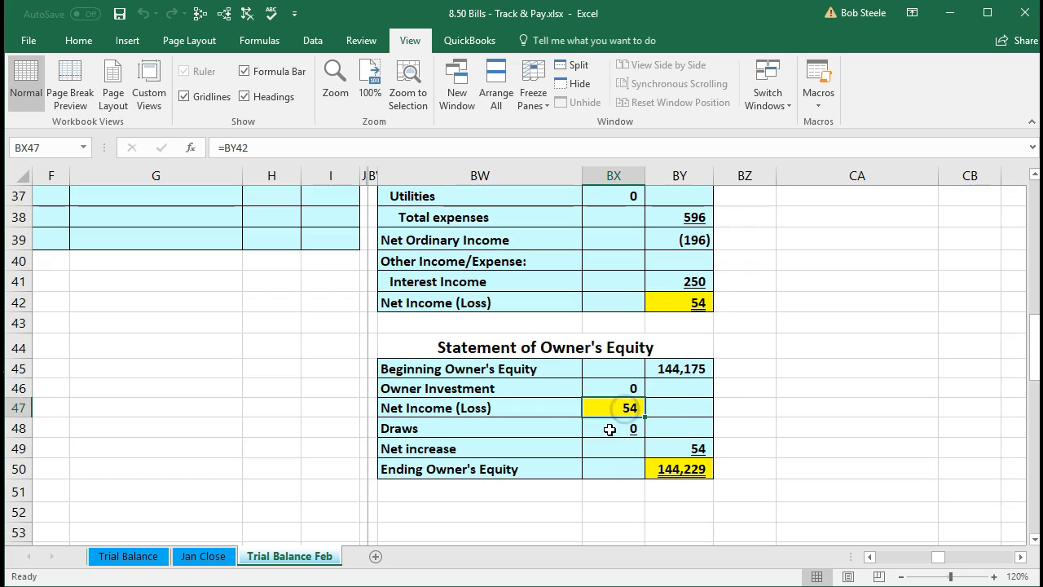
left_click(665, 464)
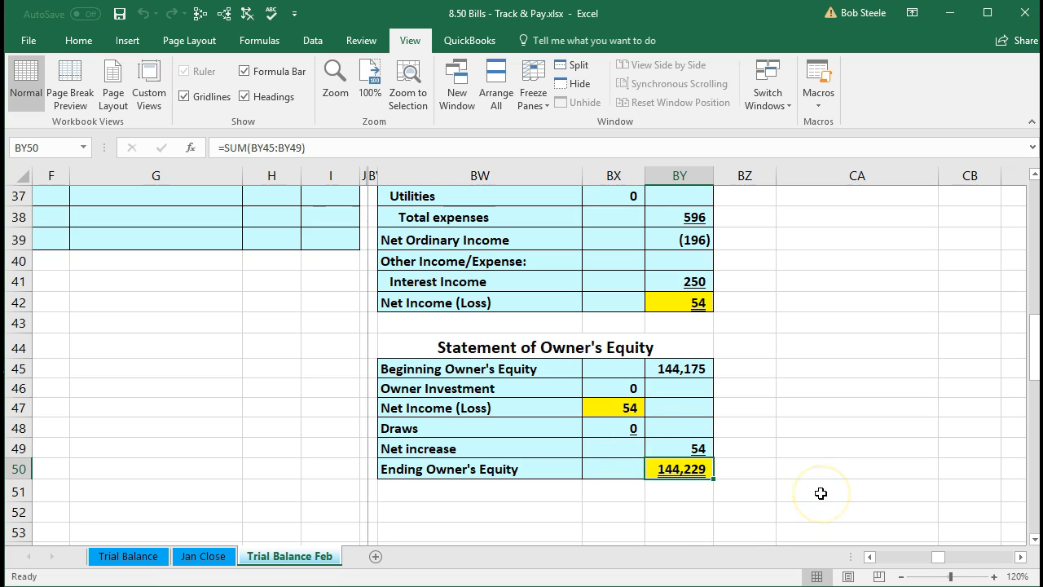
- Check the Owners Equity amount on the Balance Sheet in CC15 against the Statement of Owner's Equity
scroll(821, 493, "up", 9)
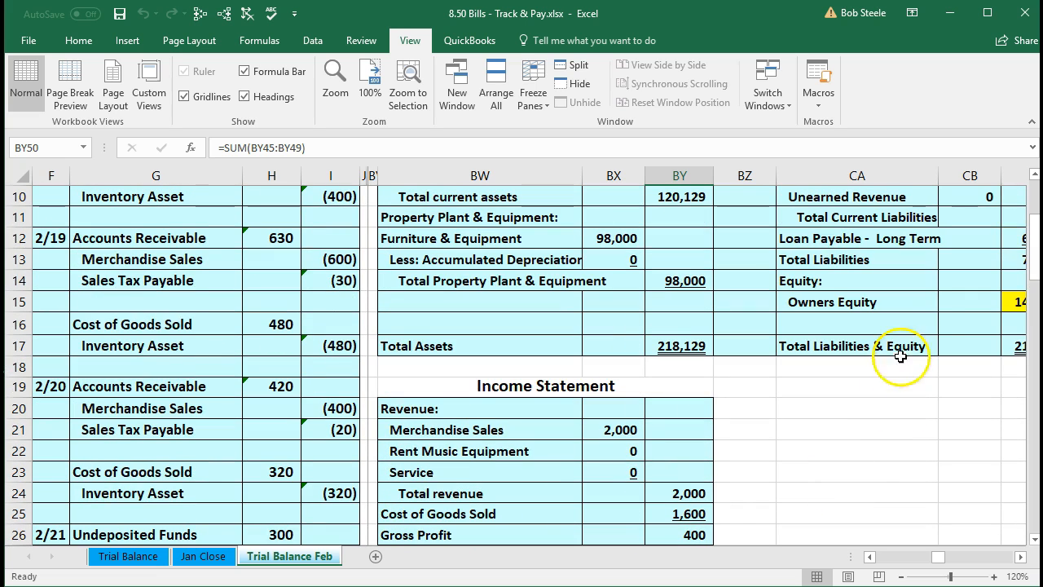
left_click(913, 311)
key("Right")
key("Right")
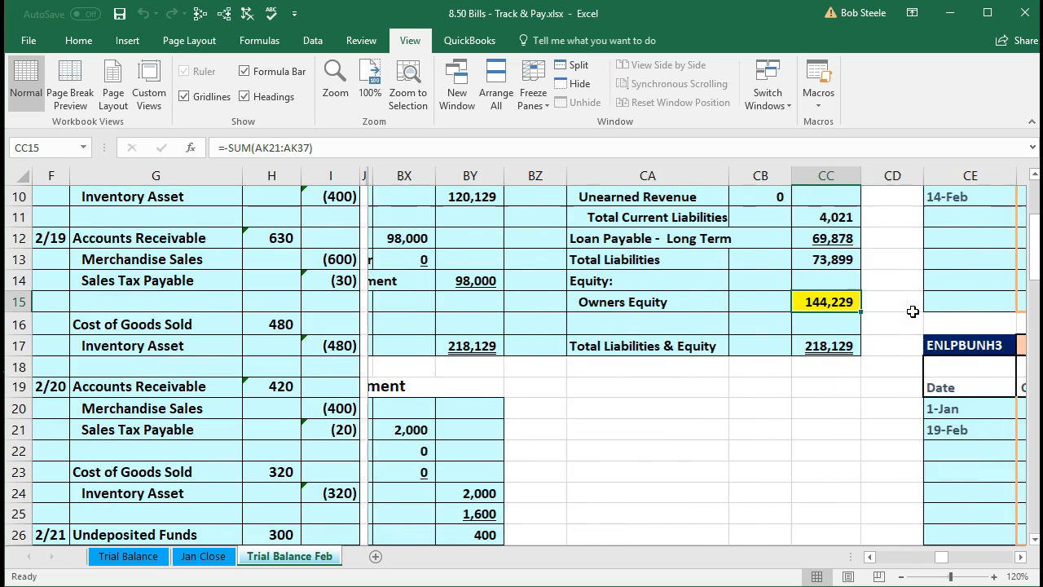